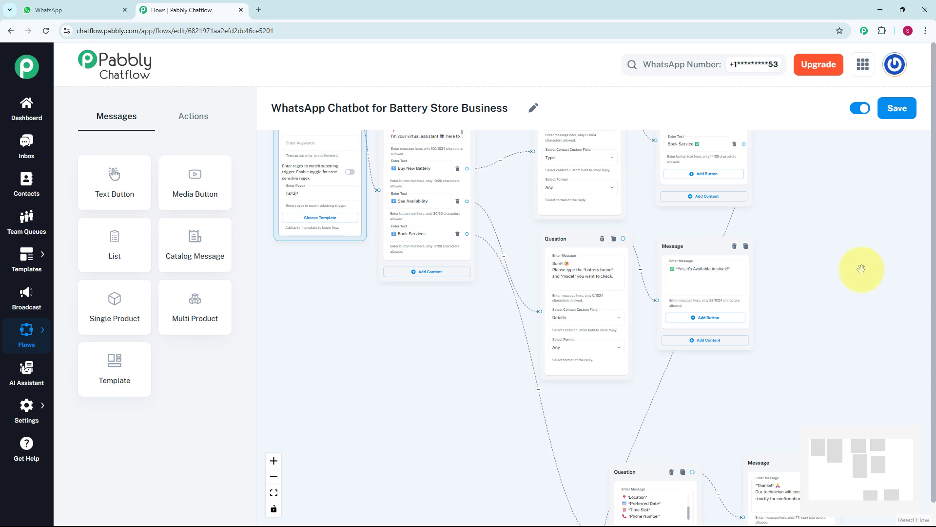
- Examine the message and question nodes and their connections in the existing battery store chatbot flow
drag(861, 269, 811, 236)
drag(860, 259, 839, 217)
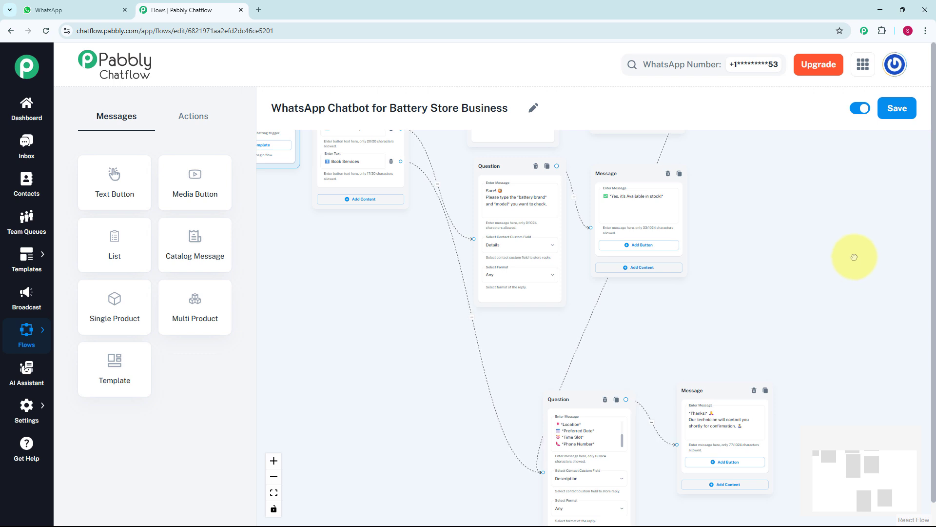
drag(847, 255, 891, 327)
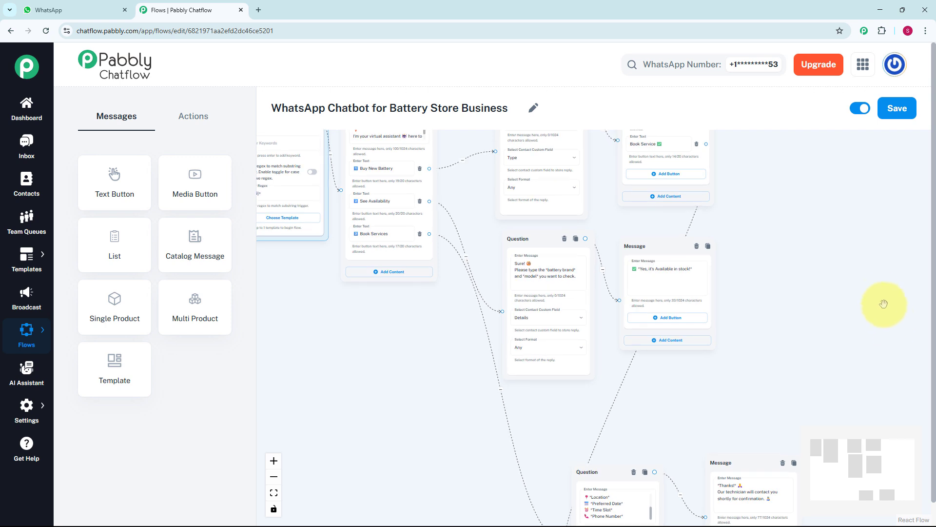
scroll(824, 285, down, 2)
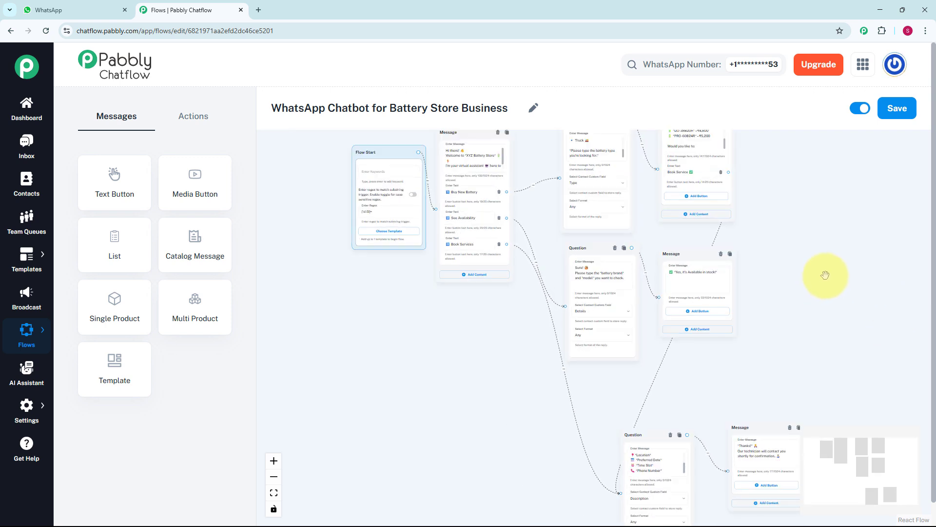
drag(828, 274, 876, 143)
scroll(793, 325, up, 2)
scroll(863, 309, up, 1)
scroll(889, 295, up, 1)
- Switch to WhatsApp and send "Hello" in the XYZ Battery Store chat
key(ctrl+Tab)
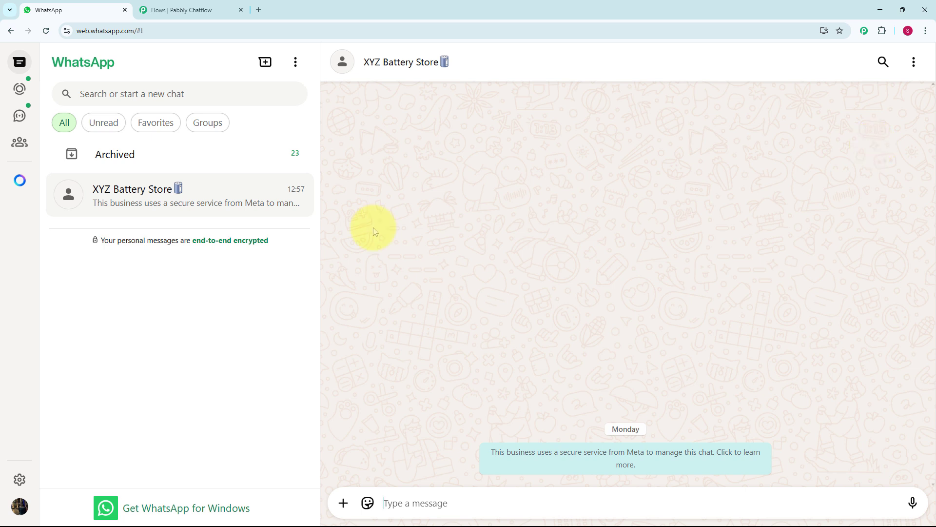
text(Hello)
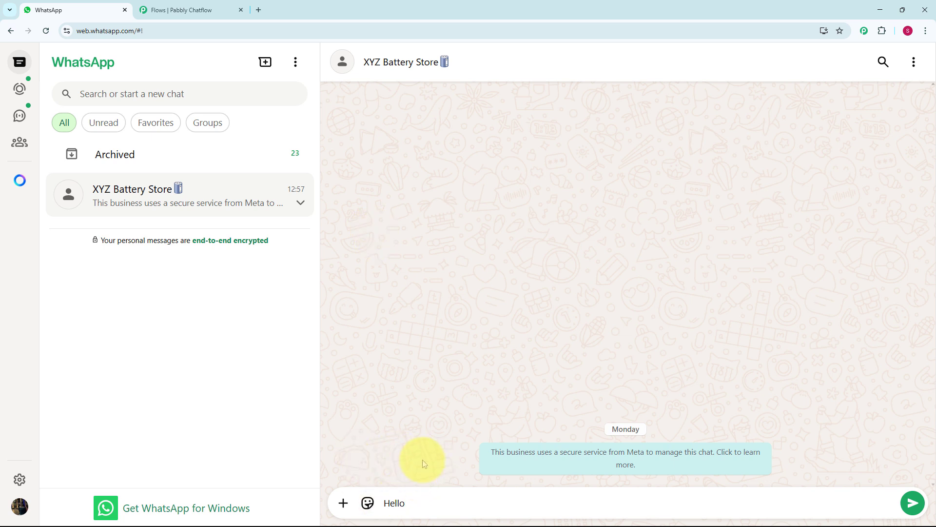
key(Return)
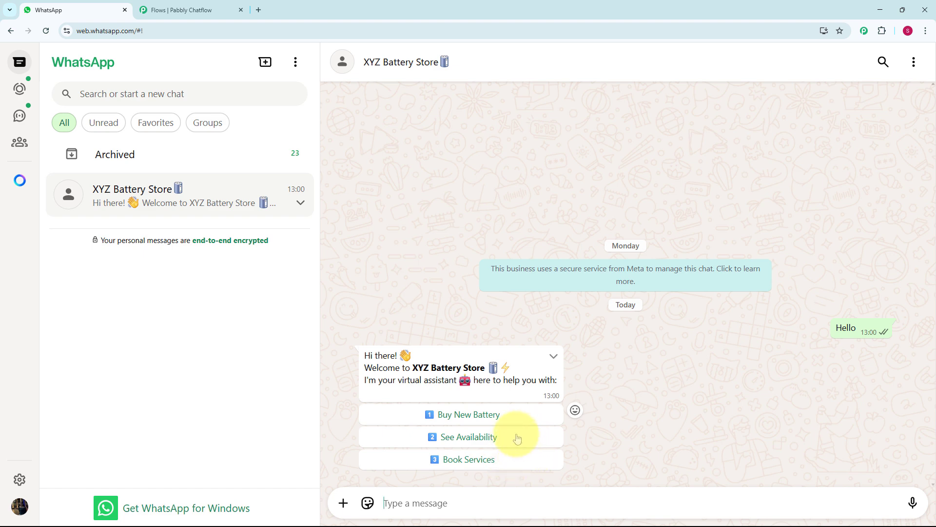
- Test the Buy New Battery option with the reply "Car", and request Book Service with location, preferred date, time slot and phone number
click(487, 416)
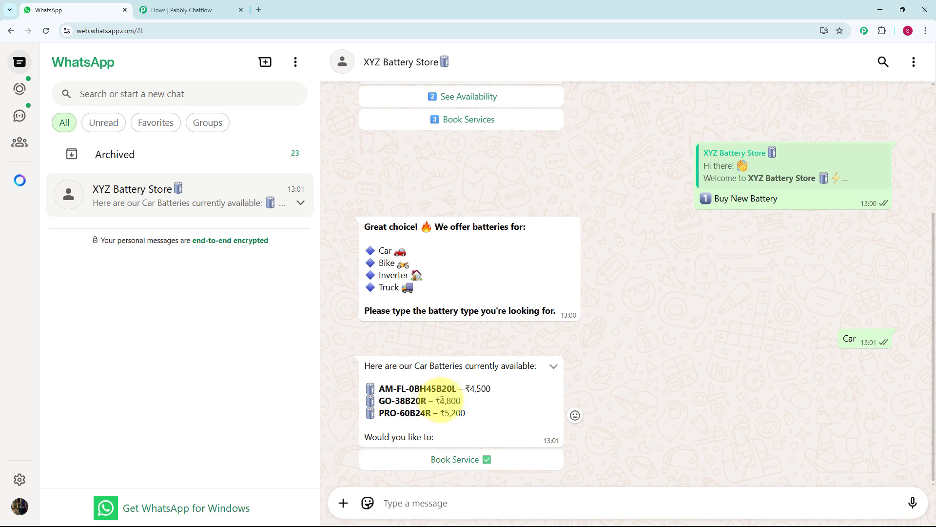
click(458, 461)
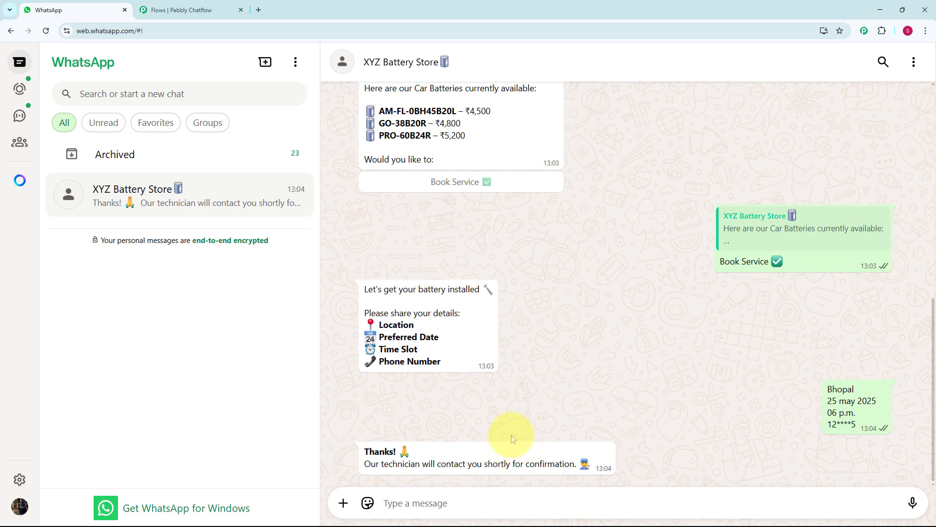
- Test the welcome message's See Availability option with the model FML8-ML40LBH, and choose its Book Services option
scroll(511, 437, up, 8)
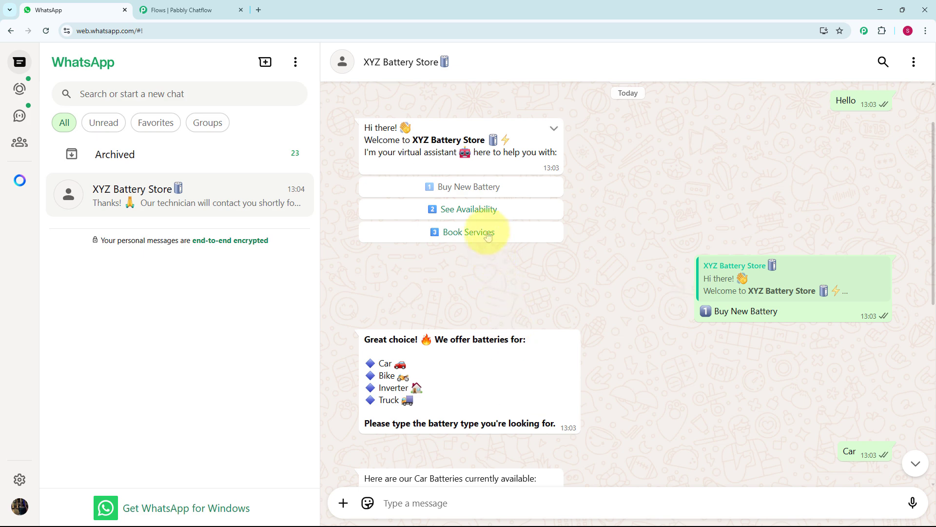
scroll(485, 224, down, 8)
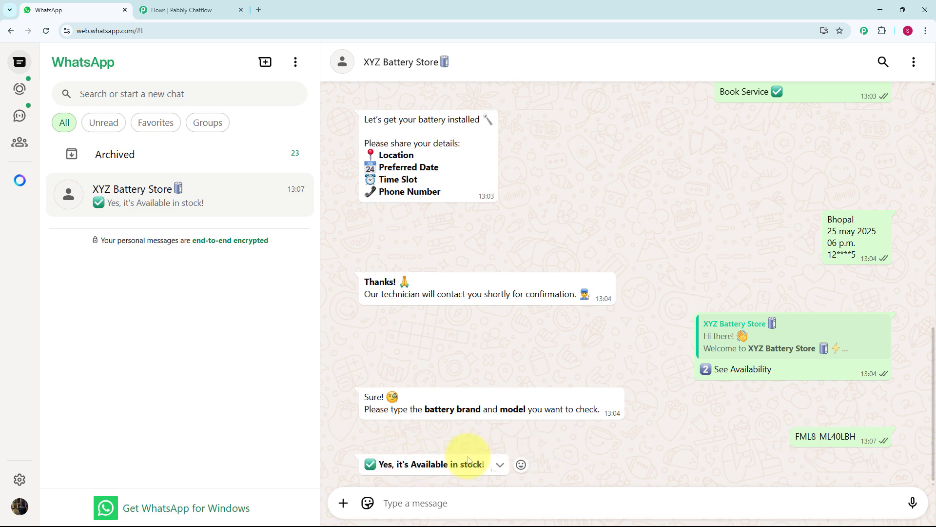
scroll(468, 458, up, 15)
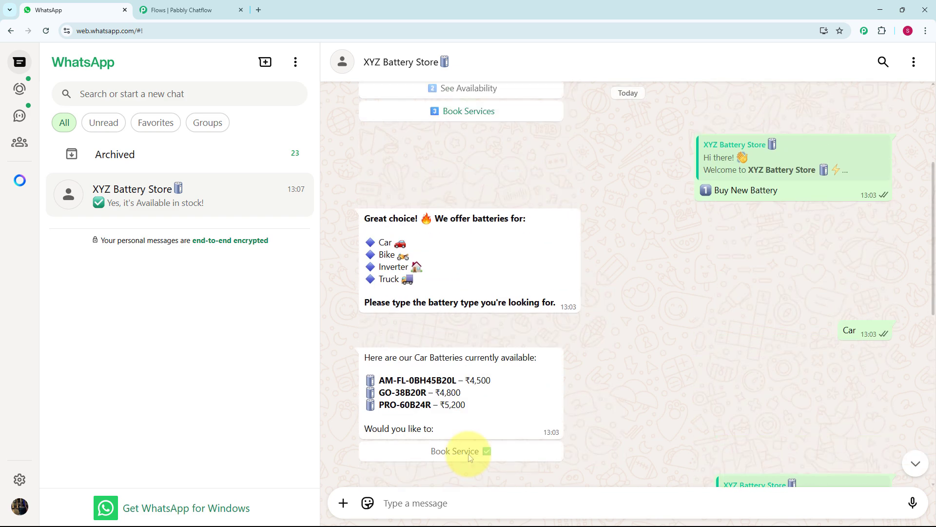
scroll(475, 414, up, 1)
click(469, 310)
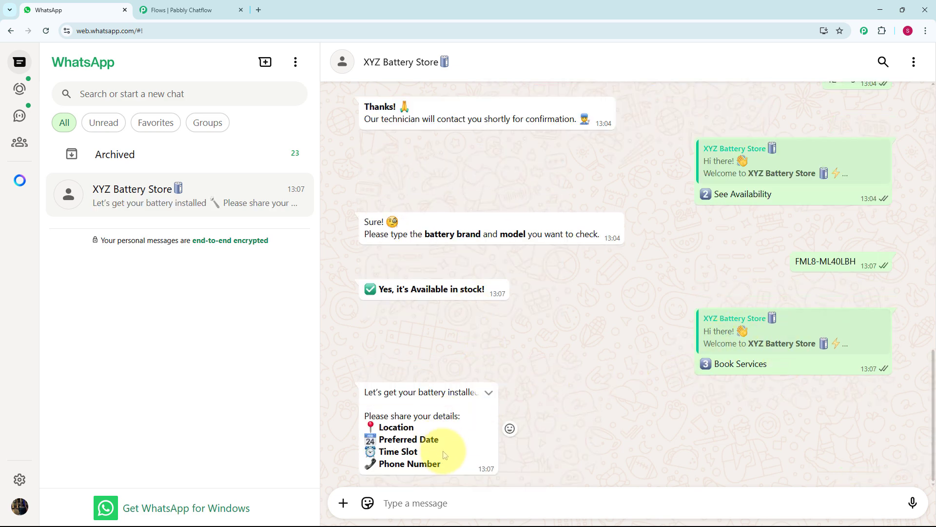
- Review the chatbot's replies throughout the XYZ Battery Store conversation
scroll(439, 434, up, 7)
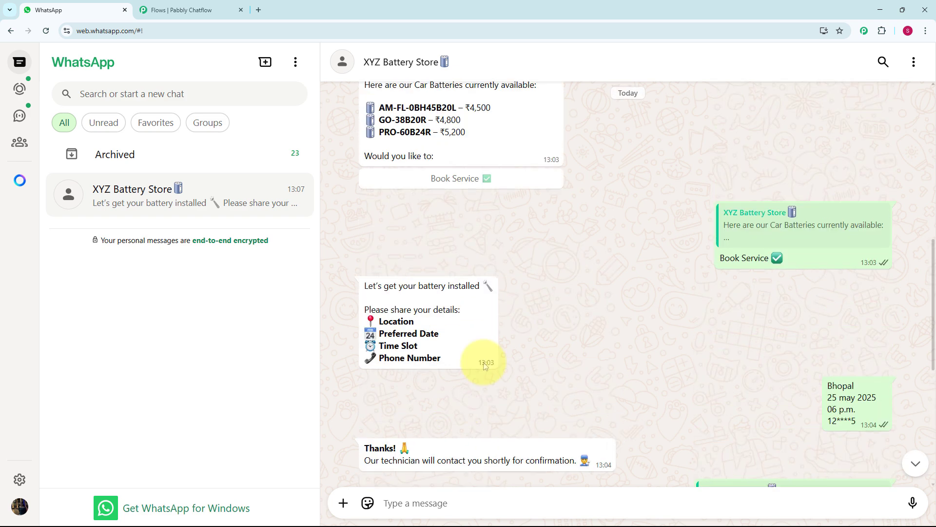
scroll(484, 342, down, 4)
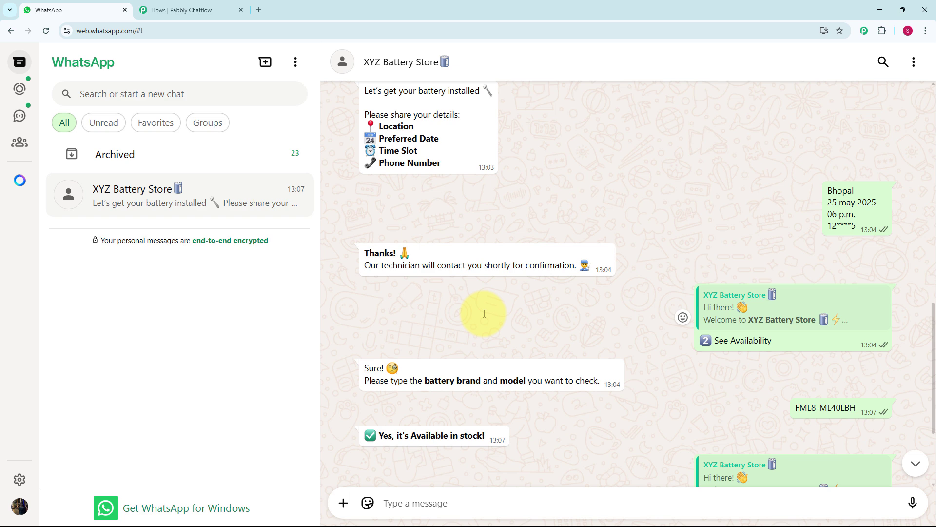
scroll(485, 313, up, 4)
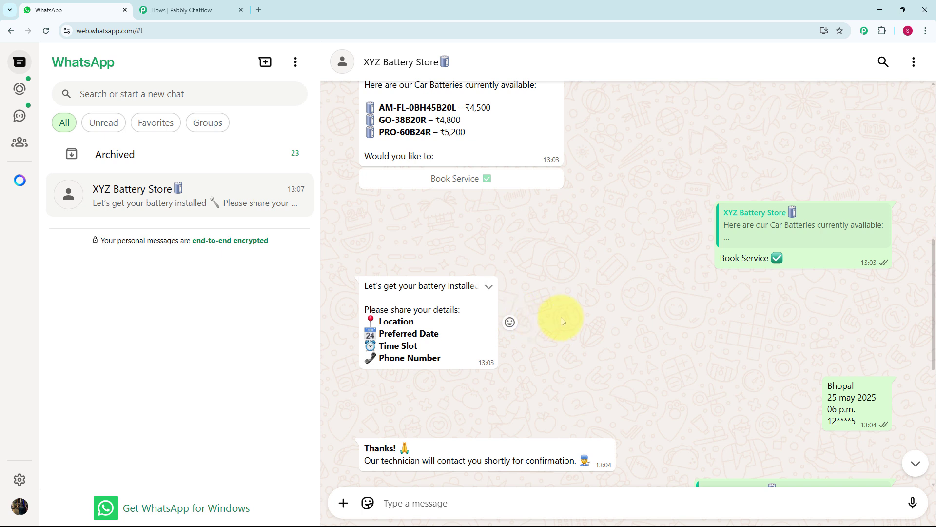
scroll(561, 319, up, 3)
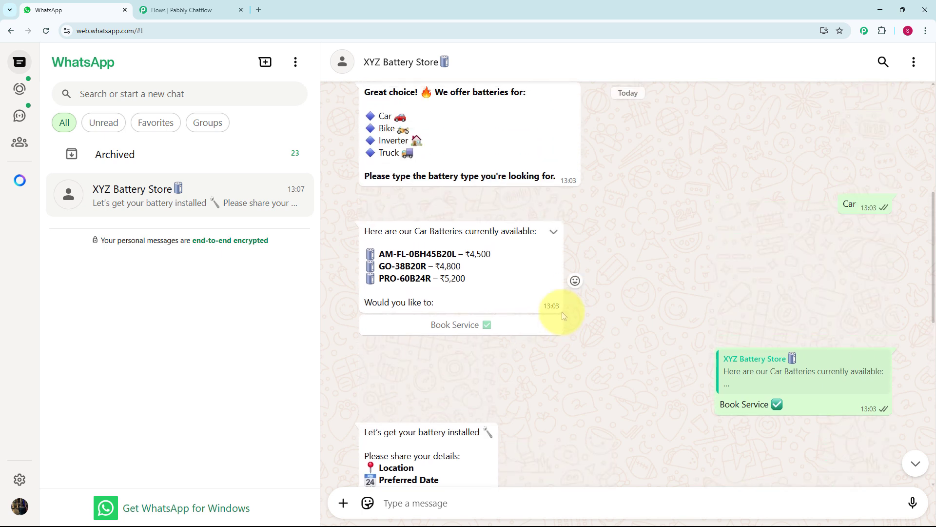
scroll(564, 314, up, 2)
scroll(563, 315, up, 2)
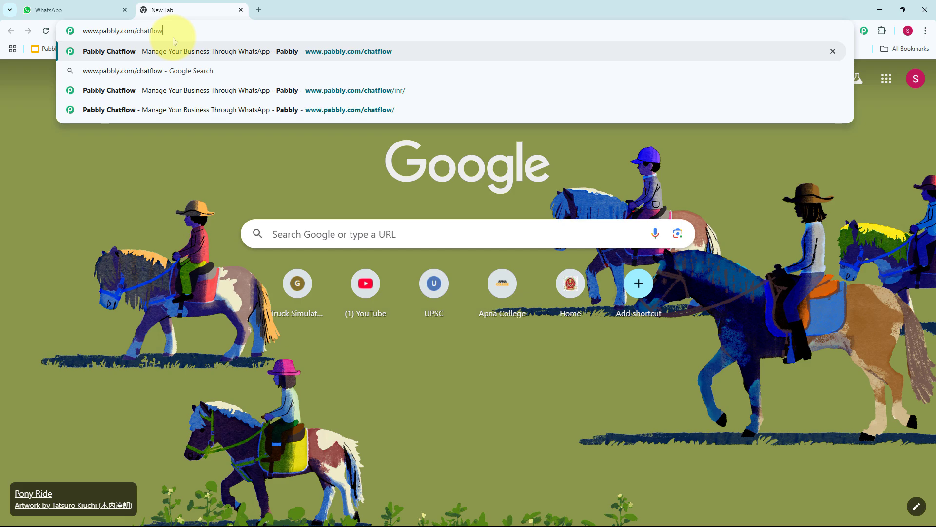
key(Return)
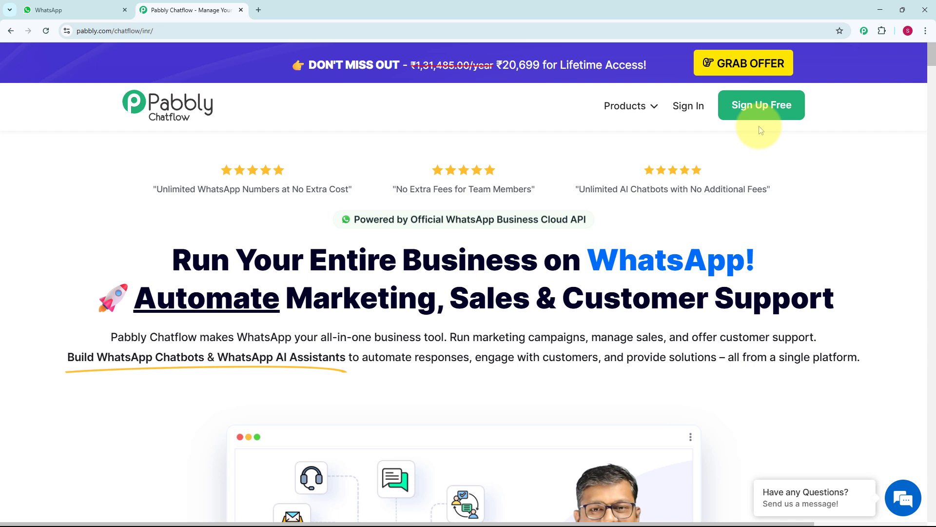
click(689, 107)
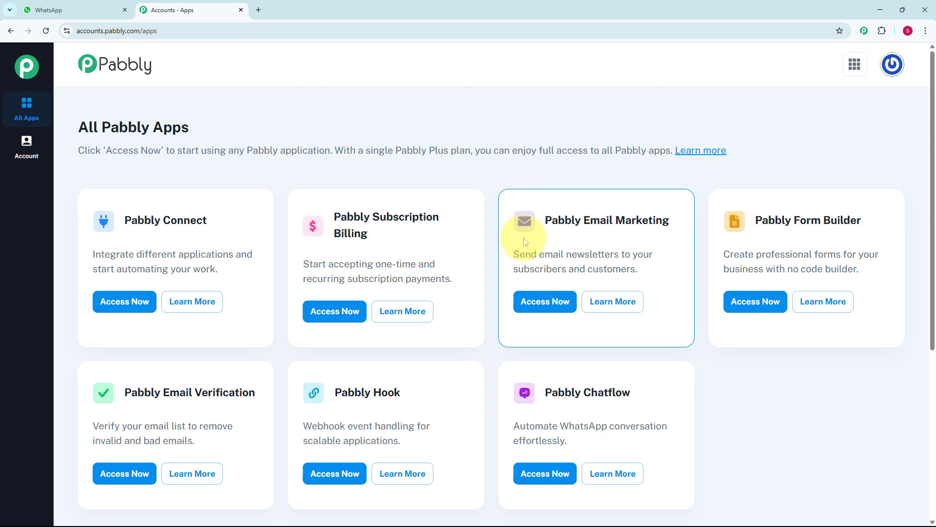
scroll(488, 248, down, 4)
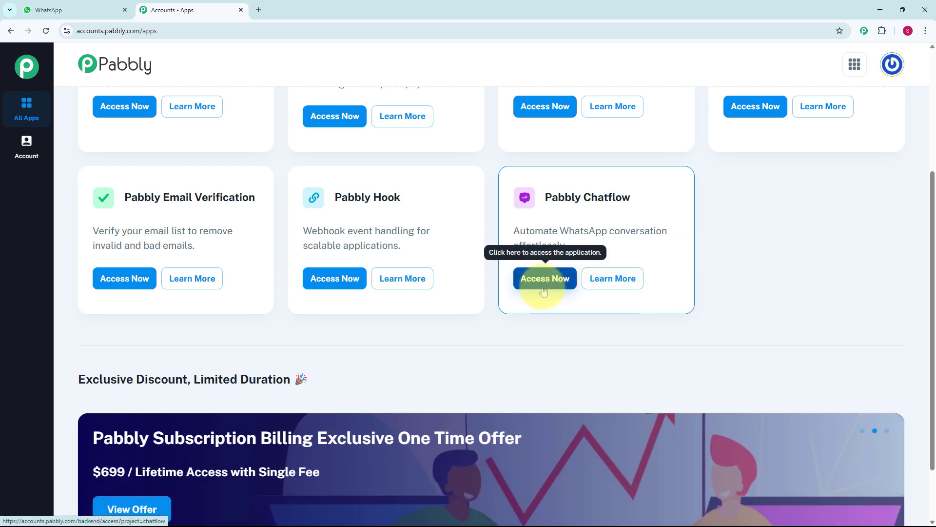
click(544, 291)
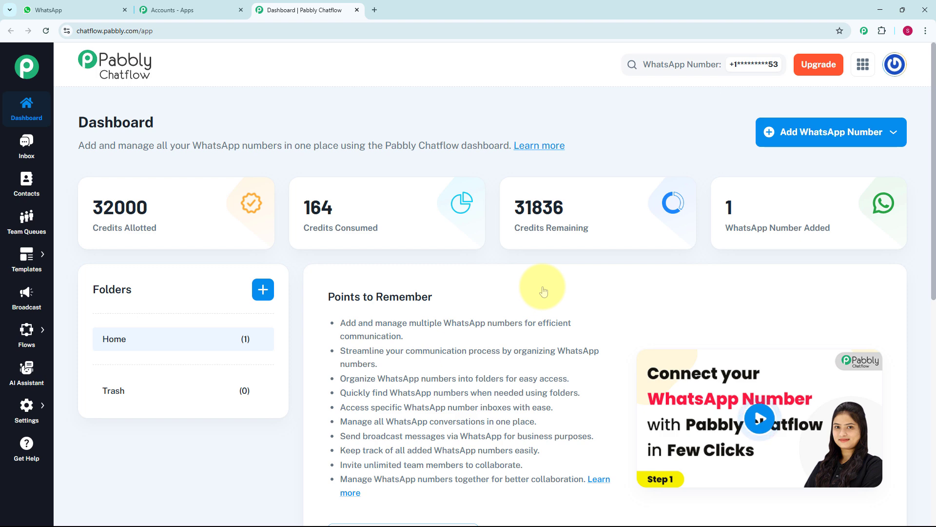
- Examine the dashboard's WhatsApp number list, the options for adding a number, and the available feature sections
scroll(454, 308, down, 8)
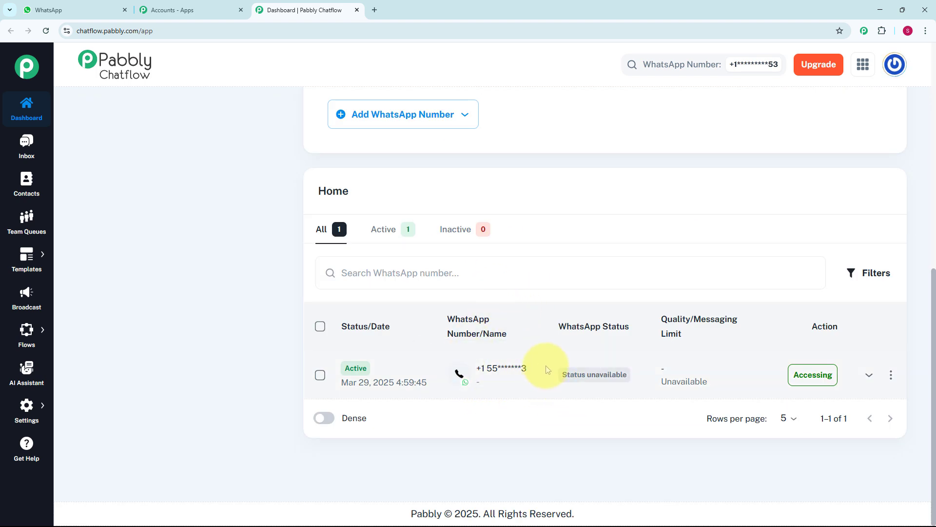
scroll(547, 369, up, 8)
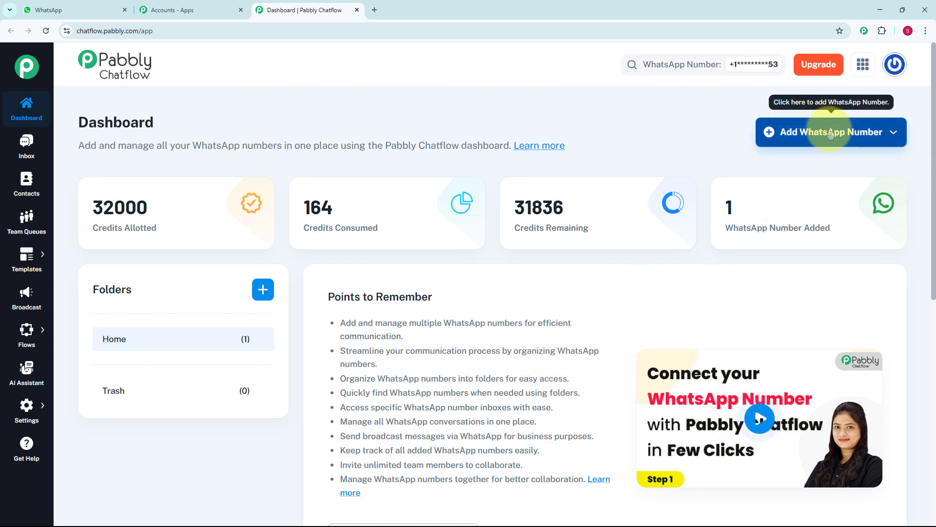
click(894, 132)
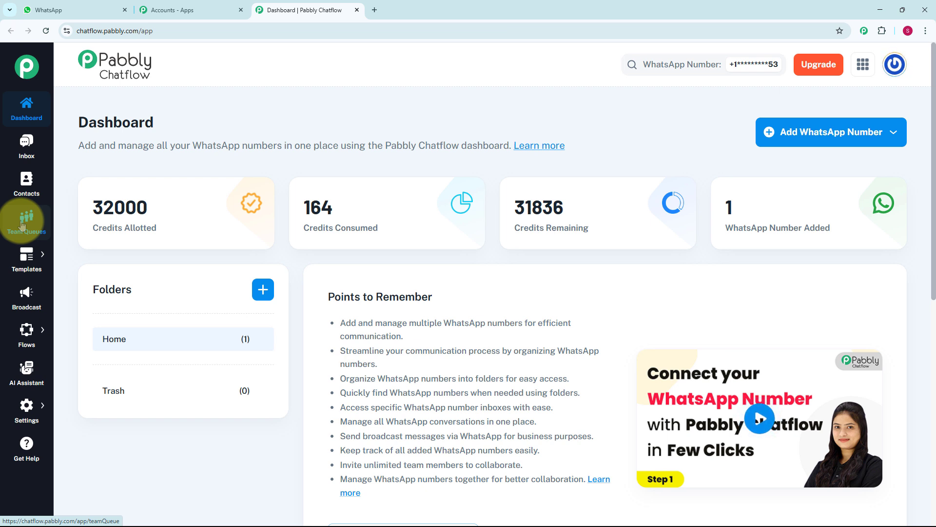
mouse_move(27, 256)
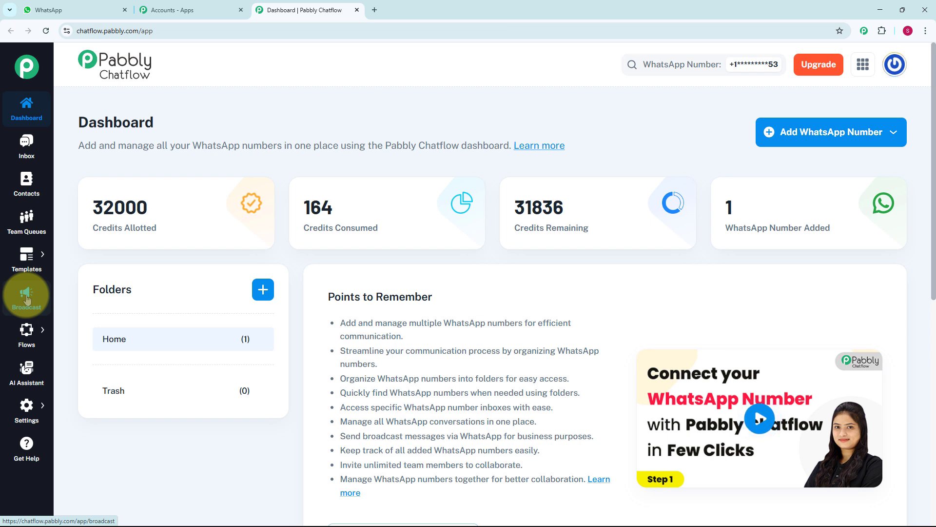
mouse_move(27, 333)
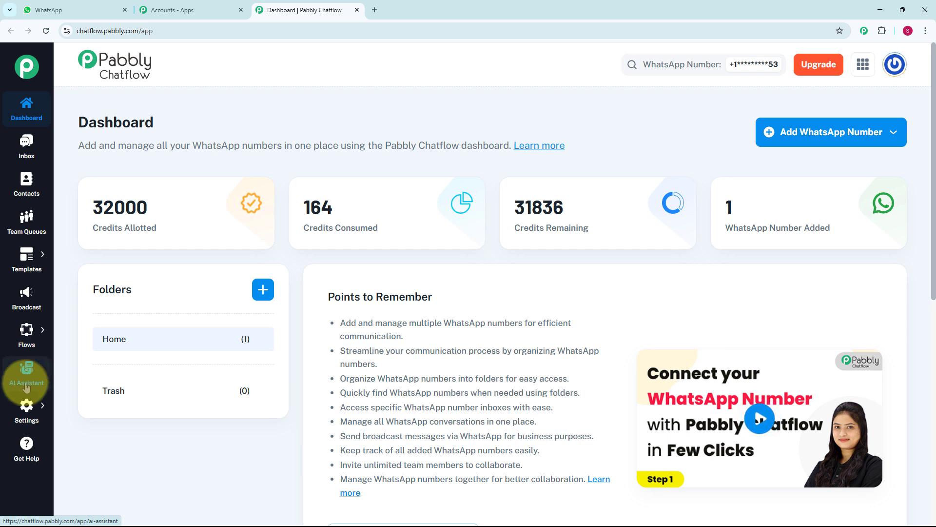
mouse_move(26, 408)
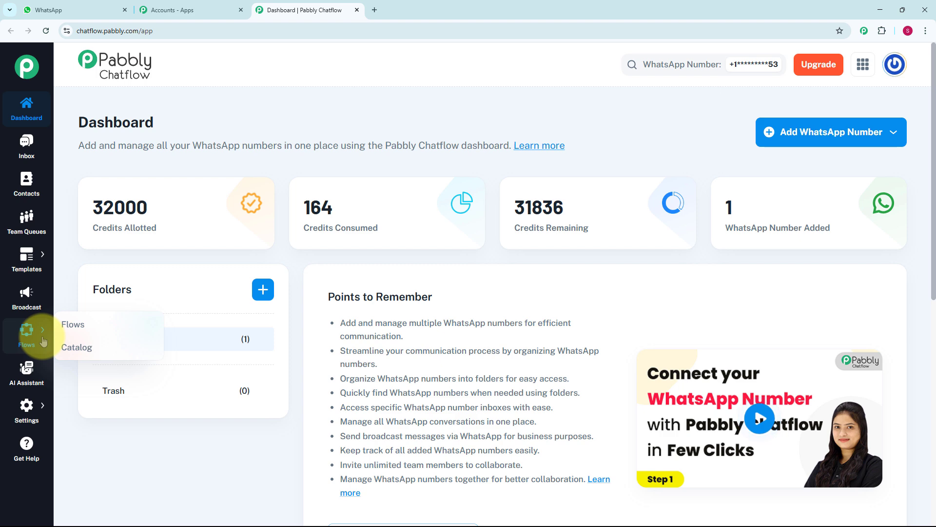
- Add a new flow in the Flow Builder and name it "WhatsApp Chatbot for Battery Store Business"
click(72, 331)
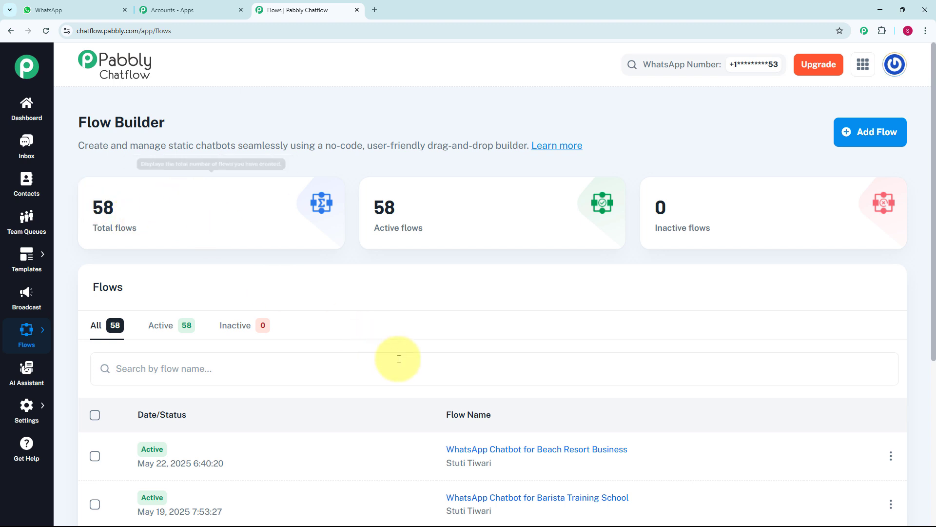
scroll(397, 355, down, 4)
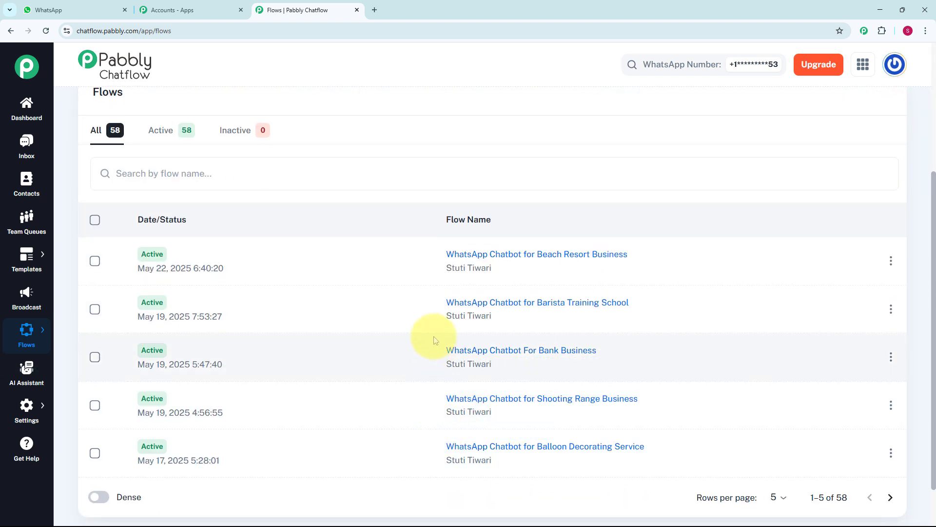
scroll(435, 340, up, 4)
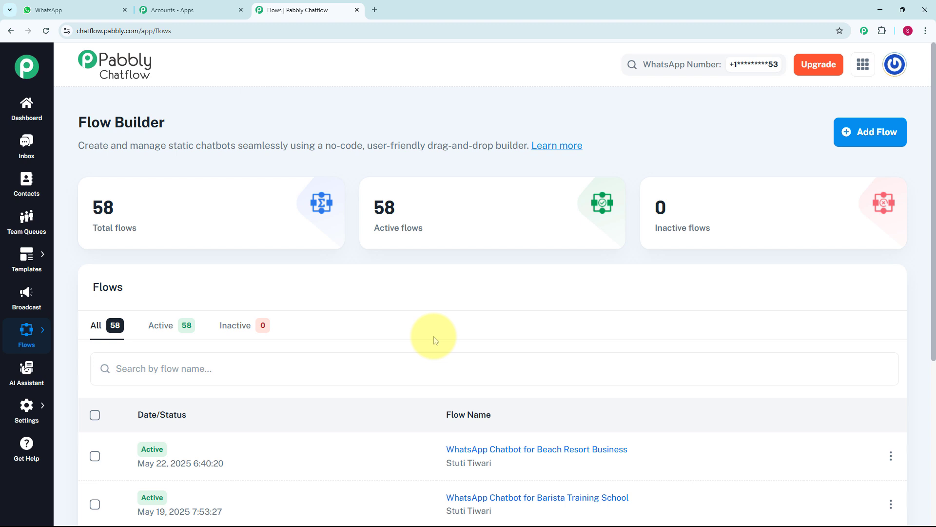
click(861, 143)
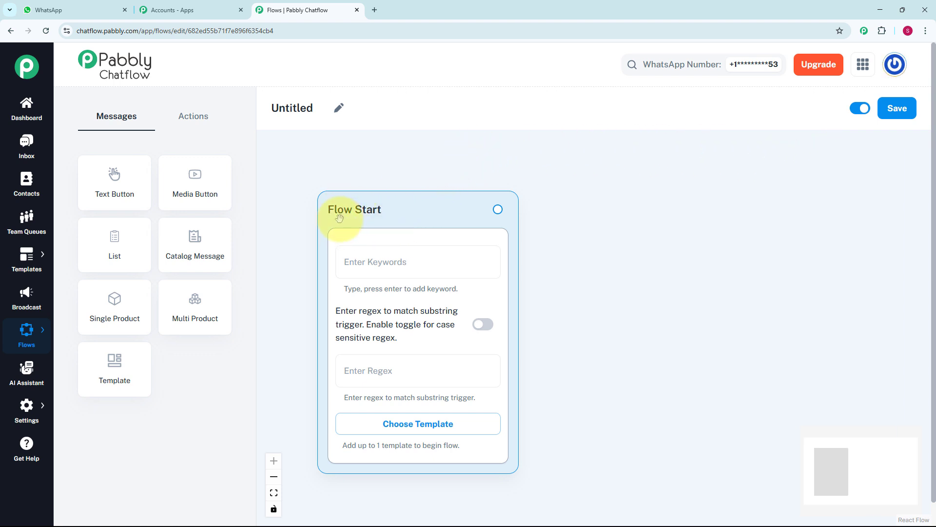
click(339, 107)
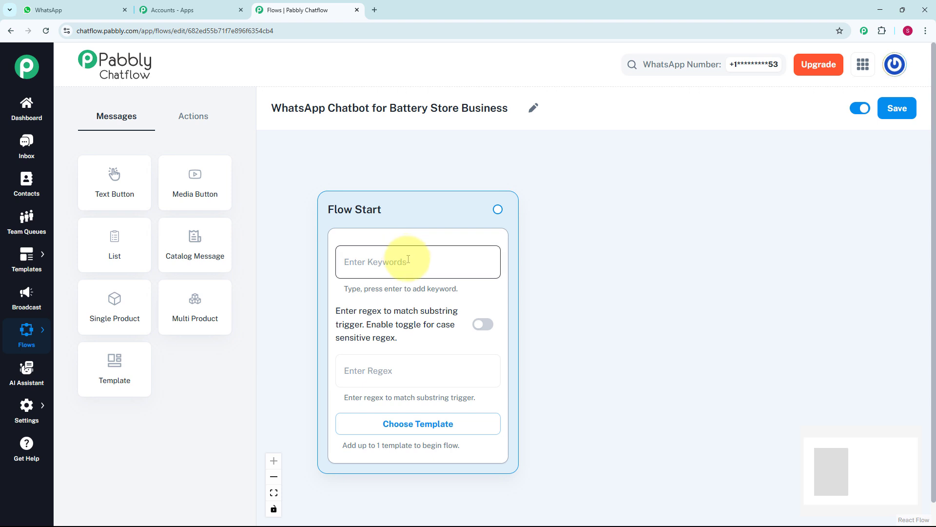
- Set the Flow Start regex to [\s\S]+ and connect a new Text + Button message to Flow Start
click(402, 367)
text([\s\S]+)
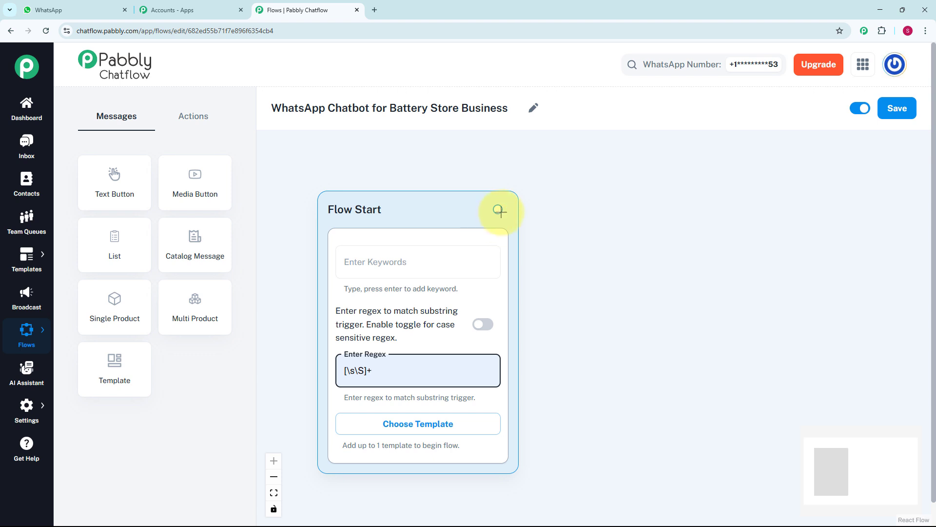
drag(498, 210, 546, 251)
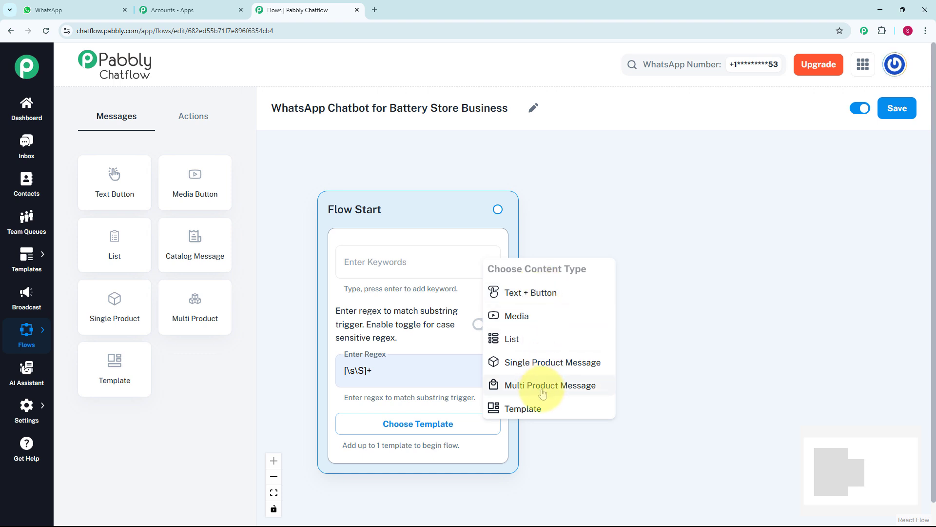
click(521, 294)
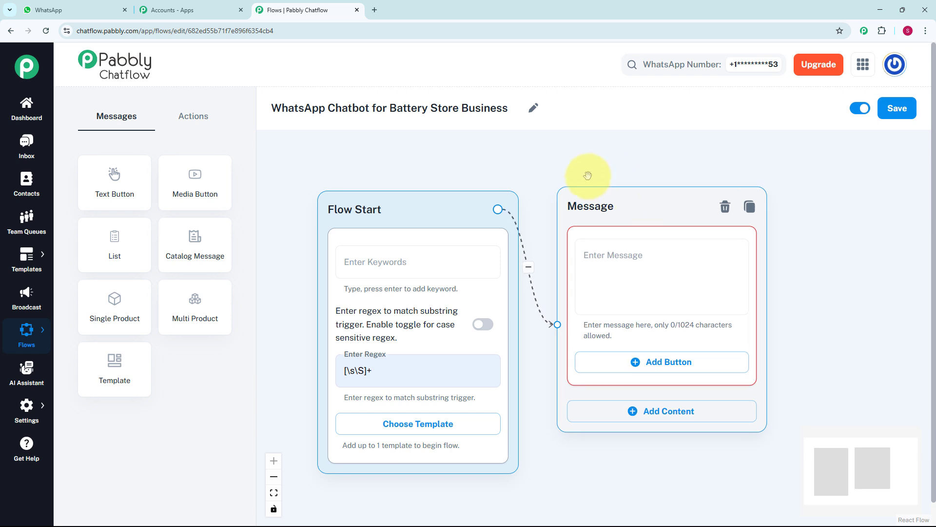
- Enter the welcome message introducing the XYZ Battery Store virtual assistant and add a "1️⃣ Buy New Battery" button beneath it
click(622, 294)
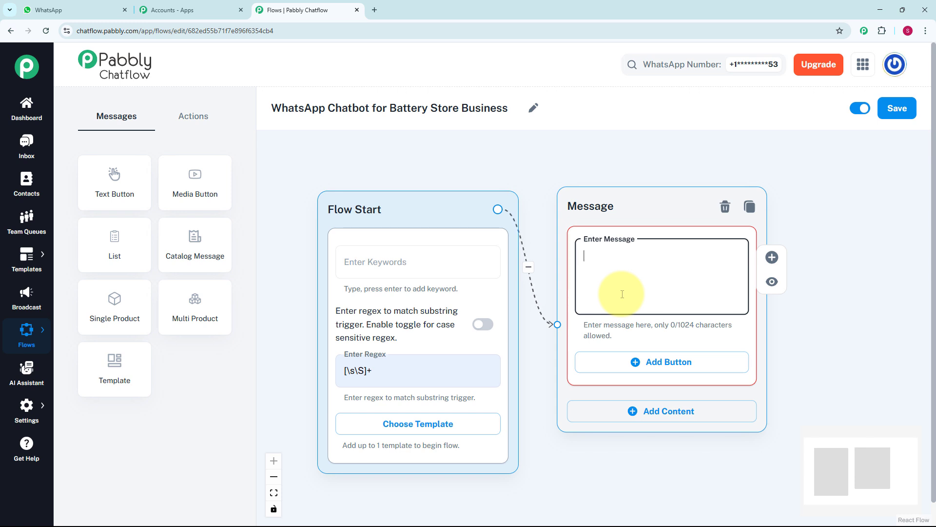
key(ctrl+v)
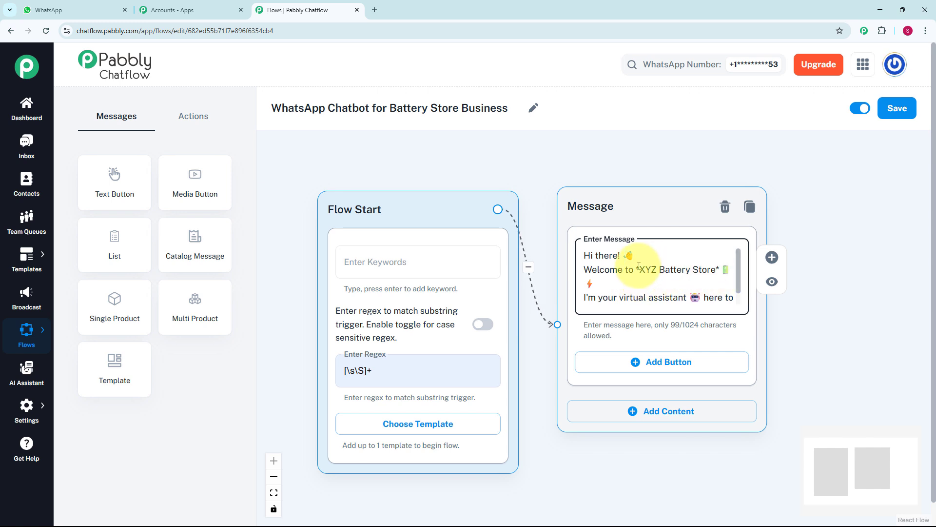
click(680, 367)
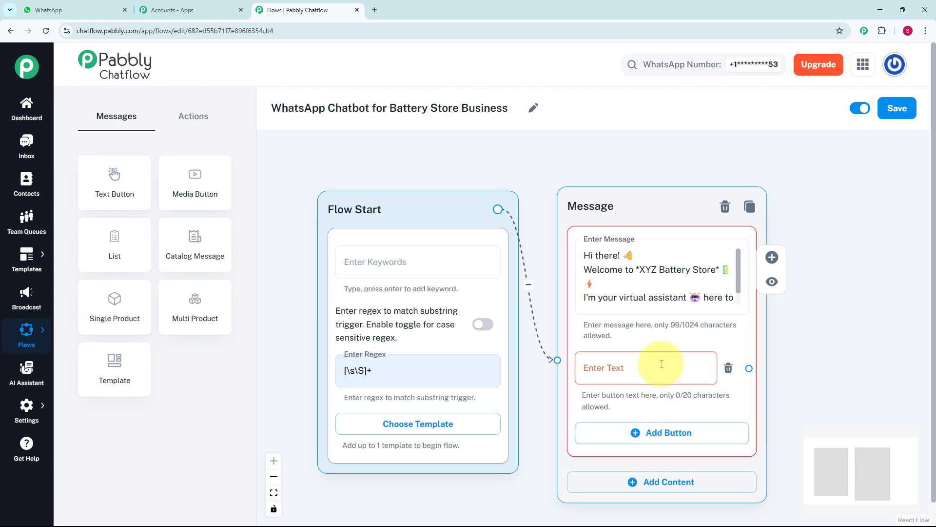
click(633, 369)
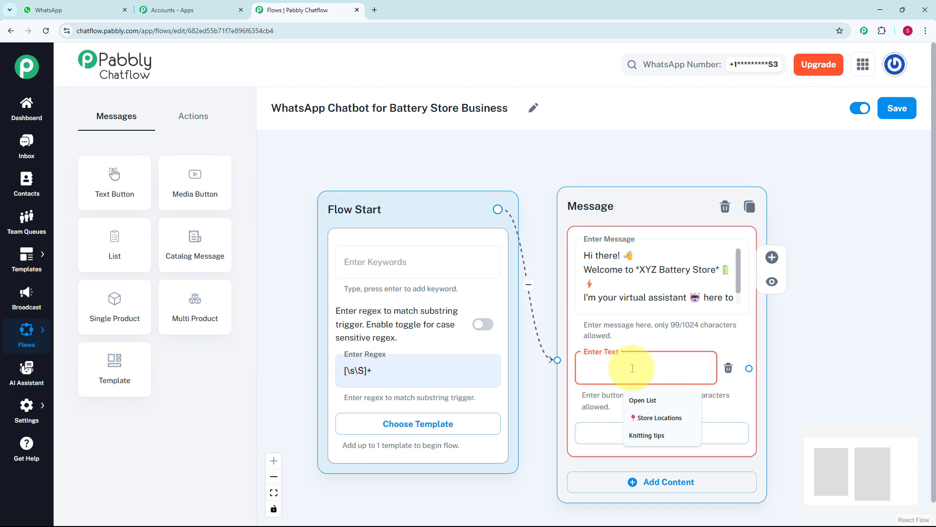
text(1️⃣ Buy New Battery)
click(811, 347)
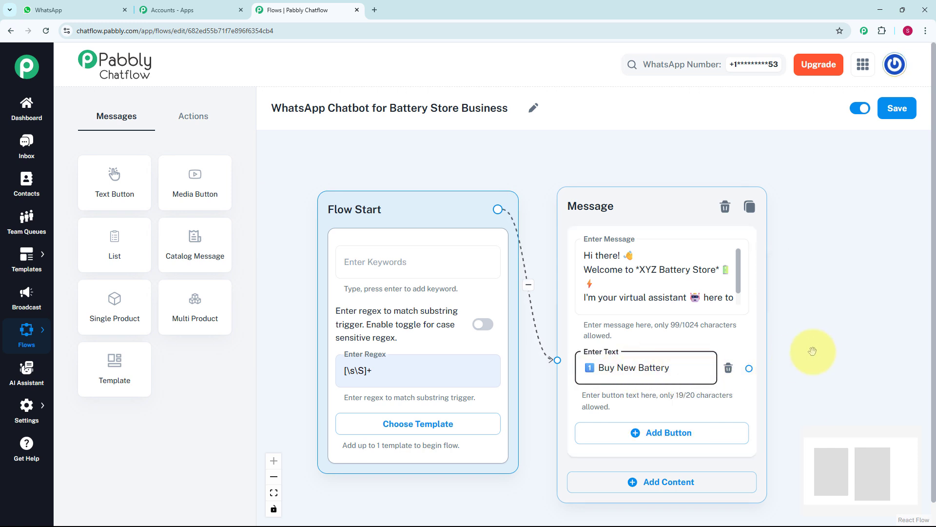
- Add "2️⃣ See Availability" and "3️⃣ Book Services" buttons to the welcome message
scroll(817, 345, down, 3)
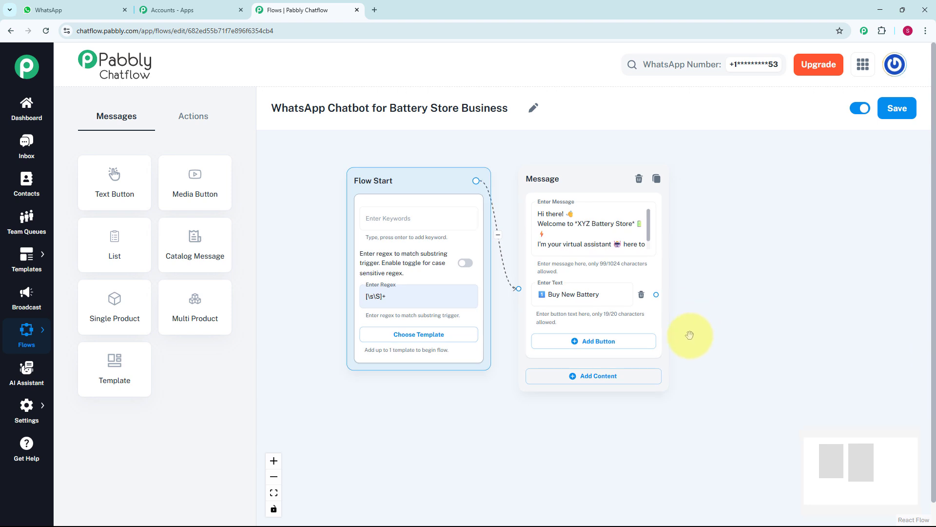
click(643, 341)
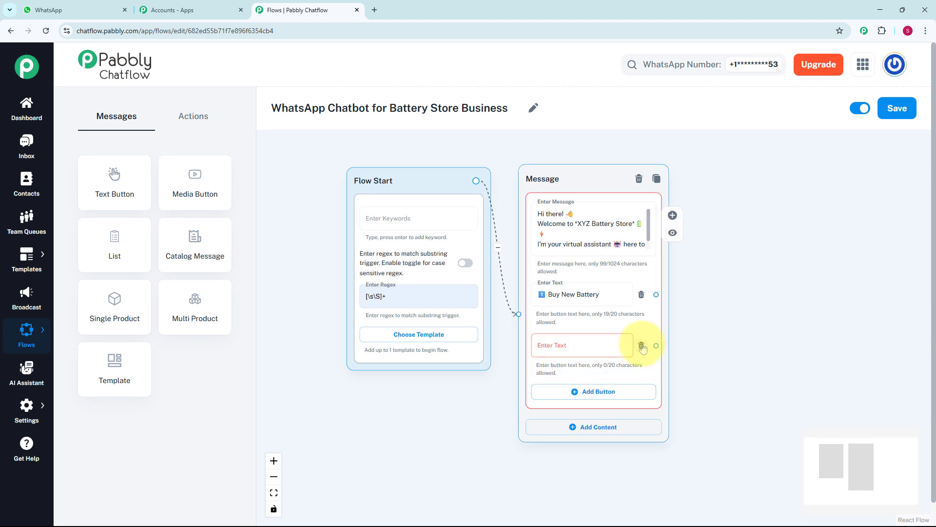
click(599, 343)
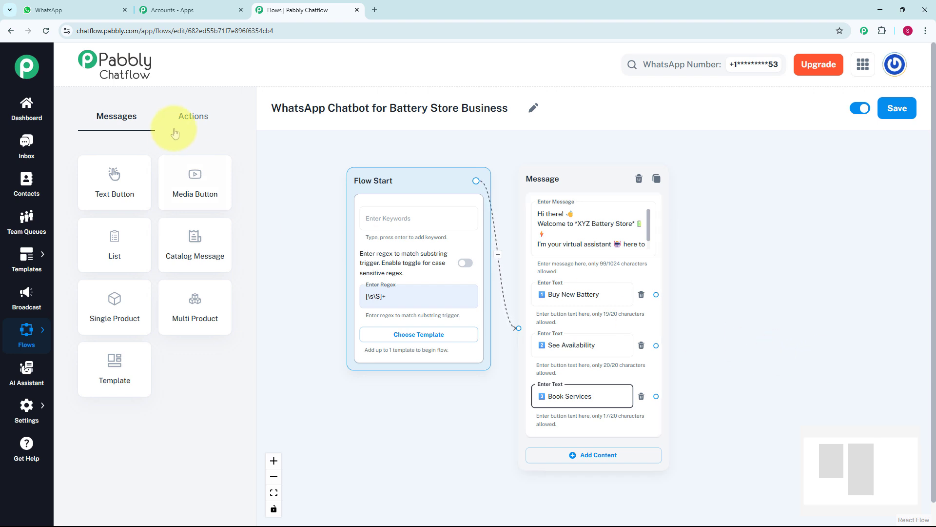
- Add an Ask Question node beside the welcome message and connect the Buy New Battery button to it
click(190, 126)
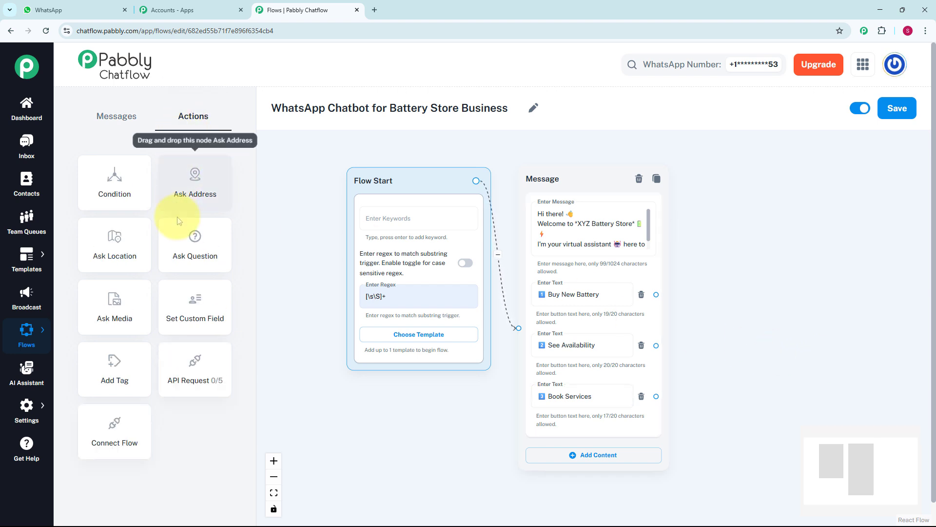
click(195, 262)
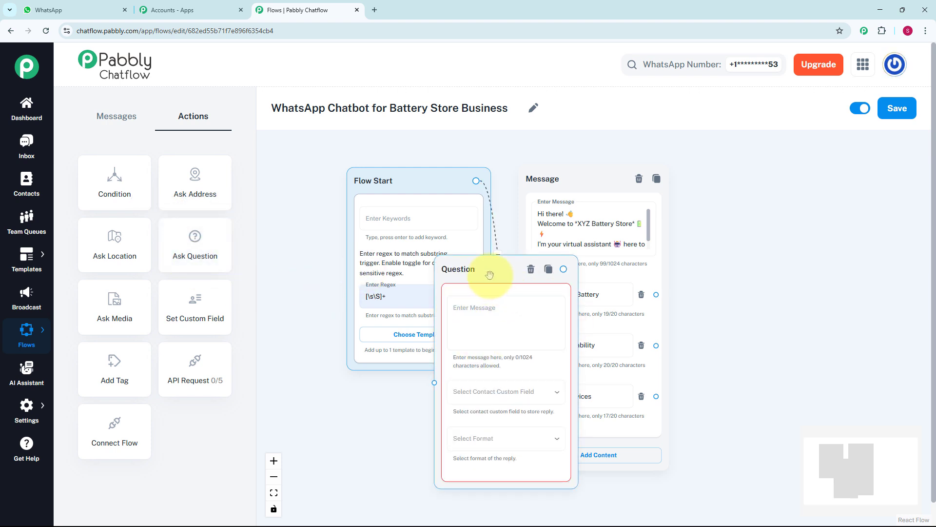
drag(489, 275, 748, 199)
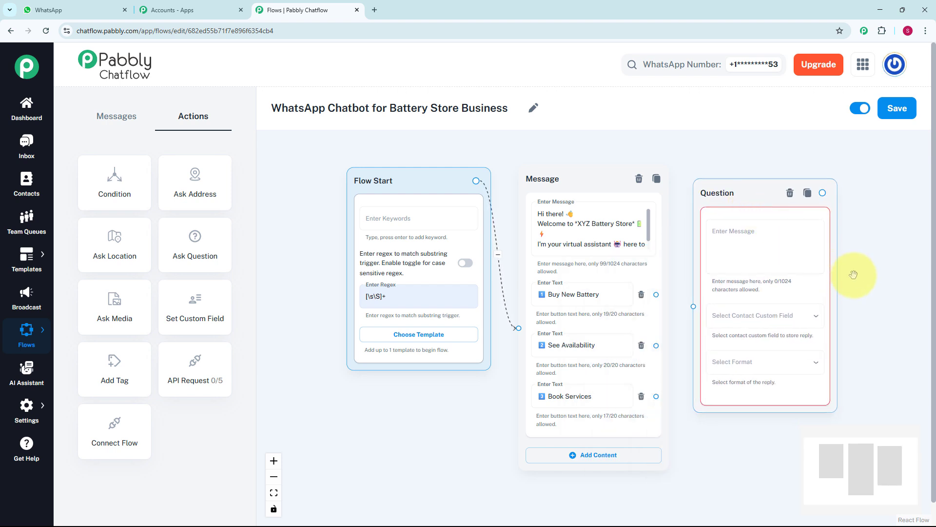
click(866, 295)
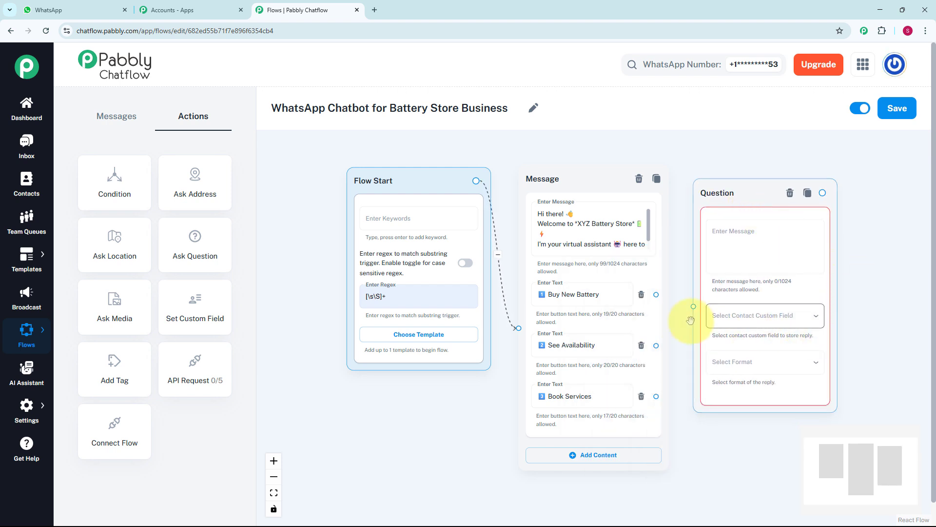
drag(655, 294, 694, 309)
- Enter the question asking for the battery type, store the reply in the Details custom field and set its format to Any
click(737, 245)
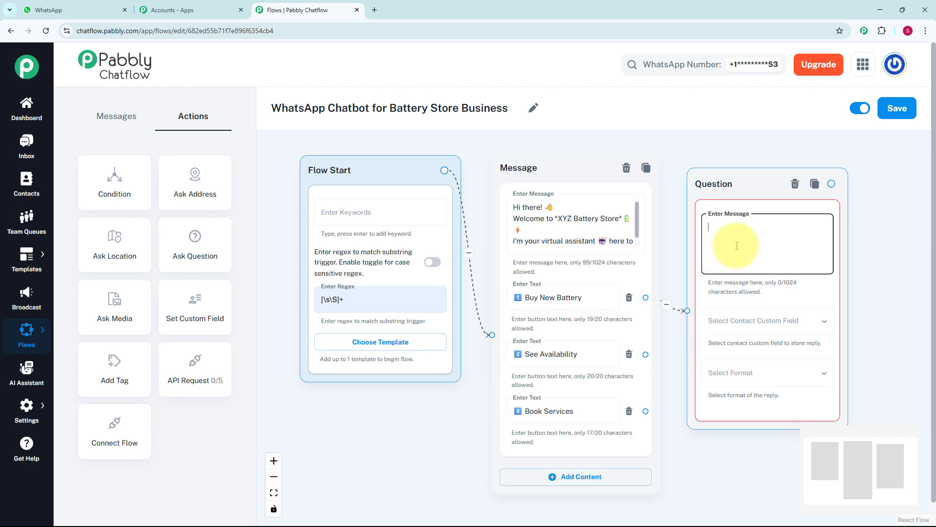
key(ctrl+v)
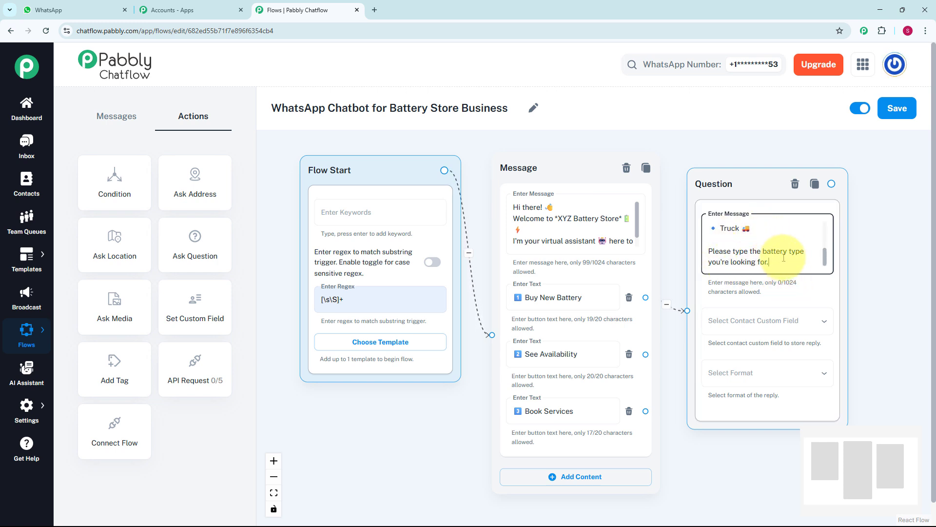
click(782, 320)
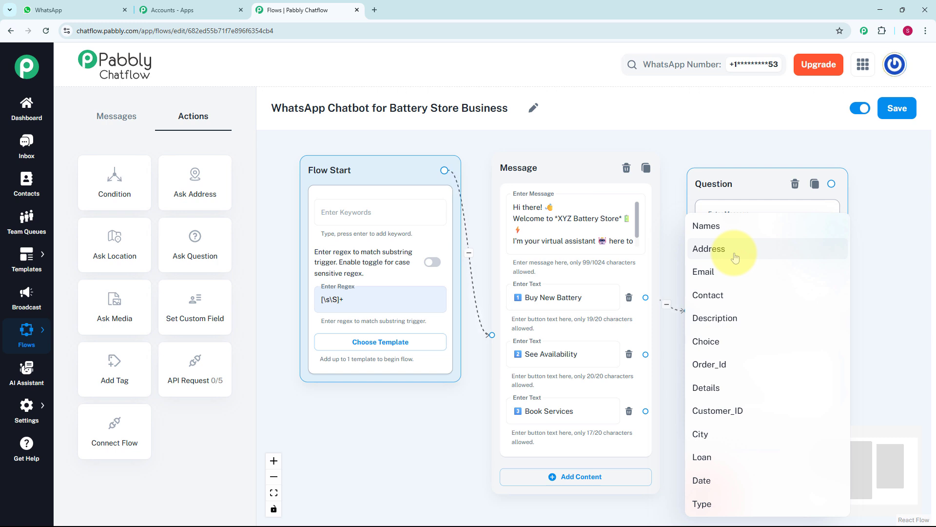
click(40, 416)
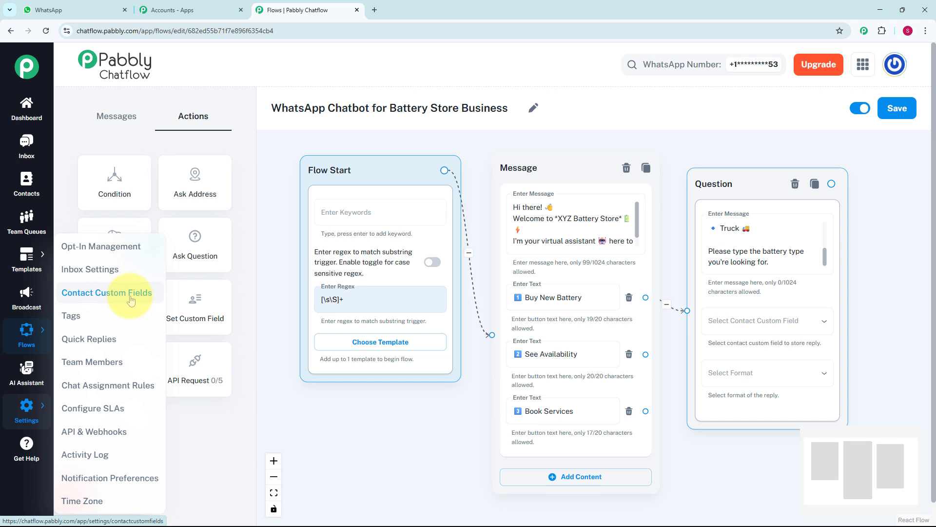
click(802, 326)
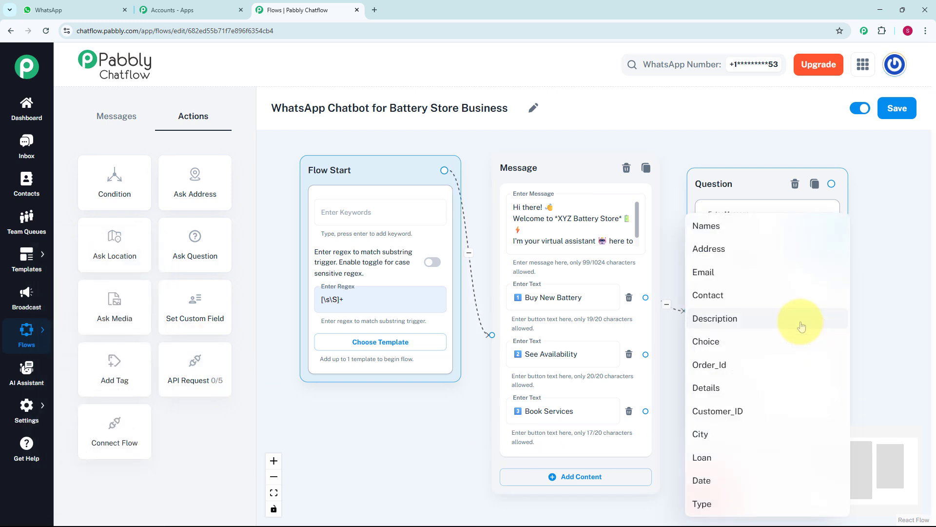
click(736, 386)
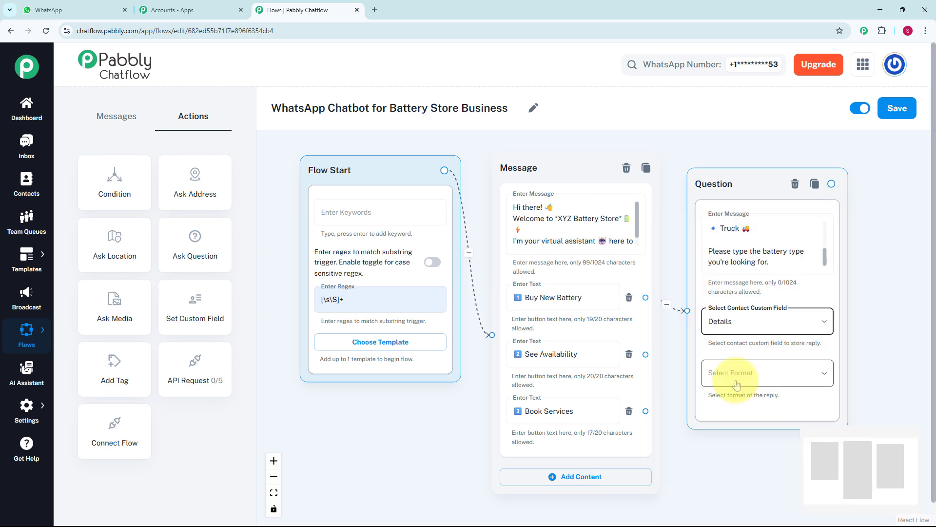
click(736, 385)
click(734, 363)
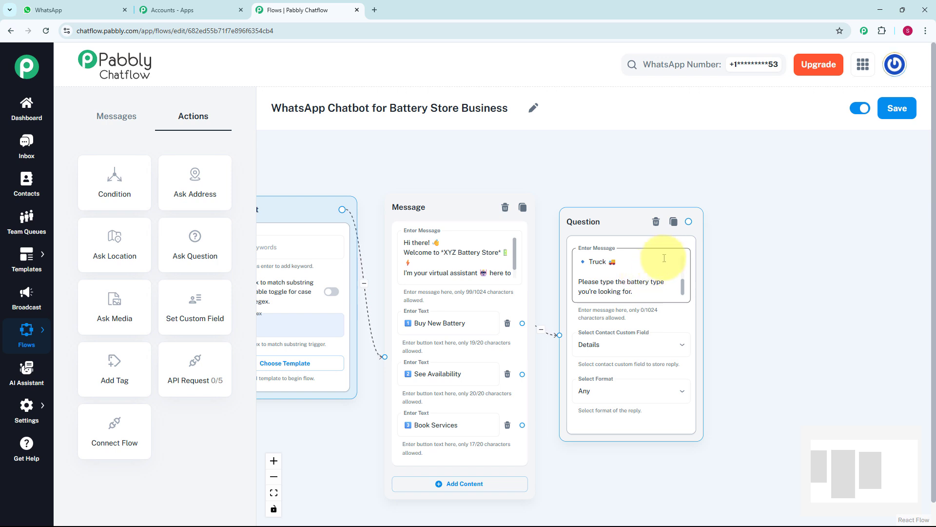
- Connect a Text + Button message to the battery type question, listing car batteries with prices, and add a "Book Service ✅" button
drag(690, 221, 738, 253)
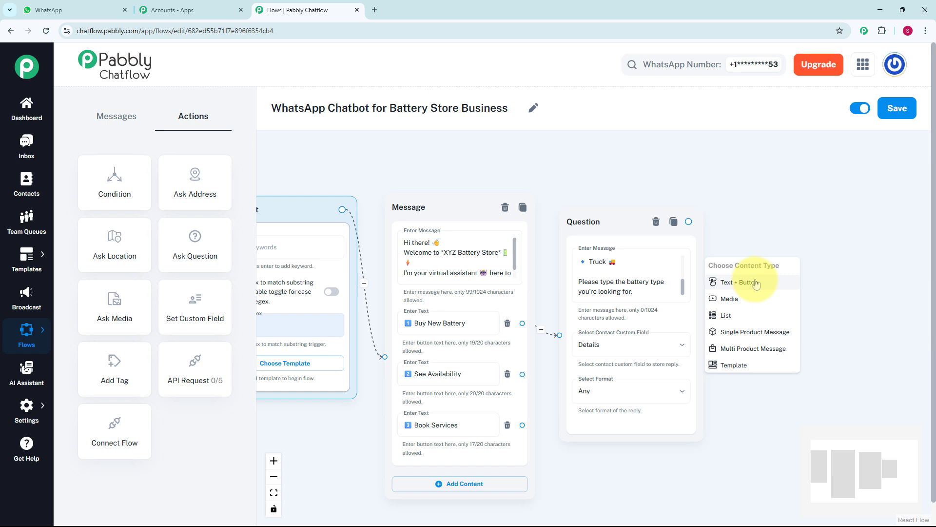
click(755, 283)
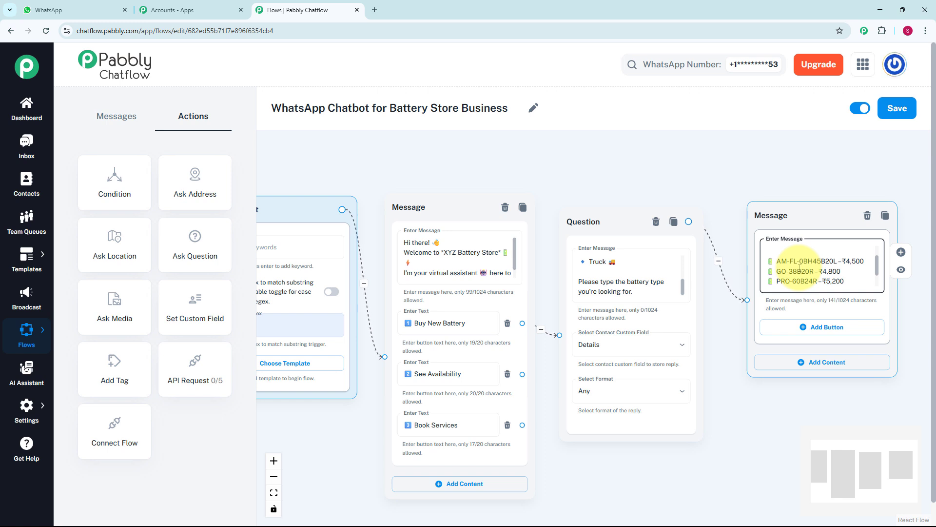
click(814, 328)
click(794, 333)
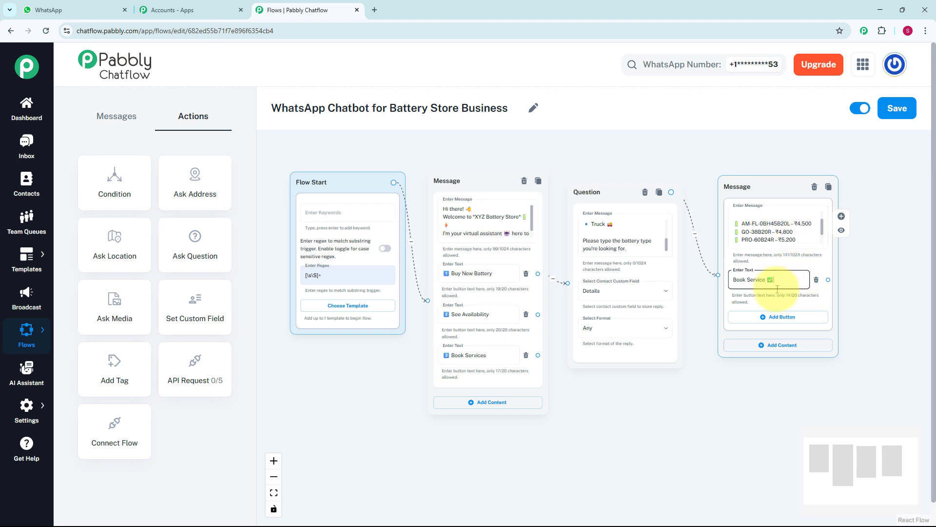
click(682, 423)
- Connect a new Ask Question node to See Availability with "Sure! Please type the battery brand and model you want to check."
scroll(558, 341, up, 1)
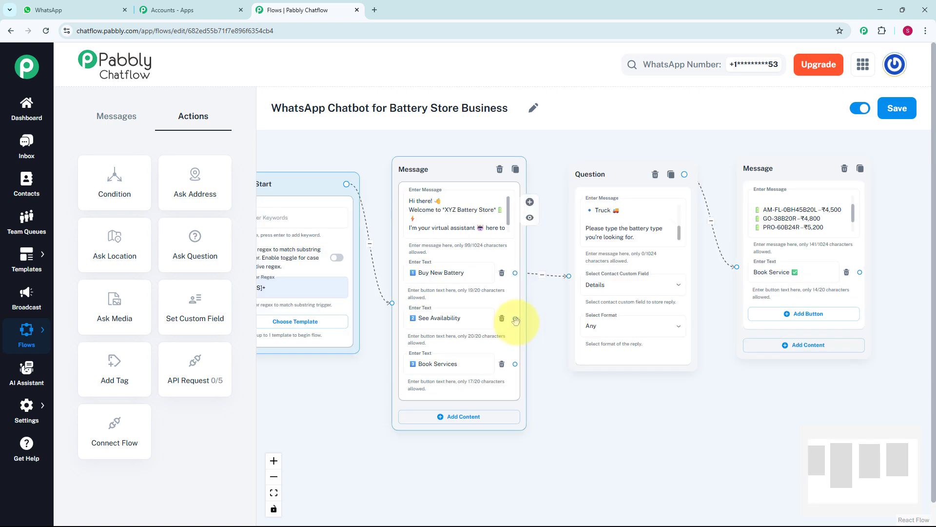
scroll(516, 320, up, 1)
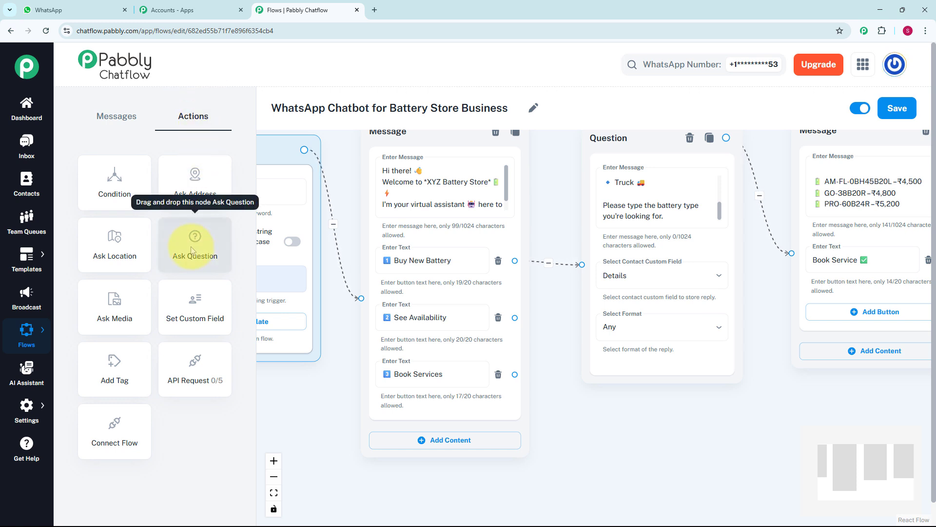
drag(192, 250, 621, 338)
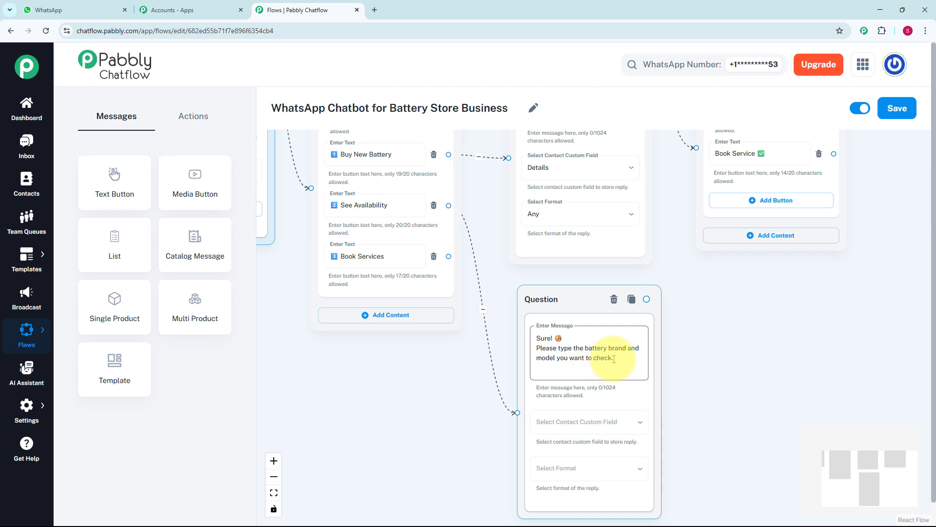
- Store the availability question's reply in the Battery custom field and set the reply format to Any
click(628, 422)
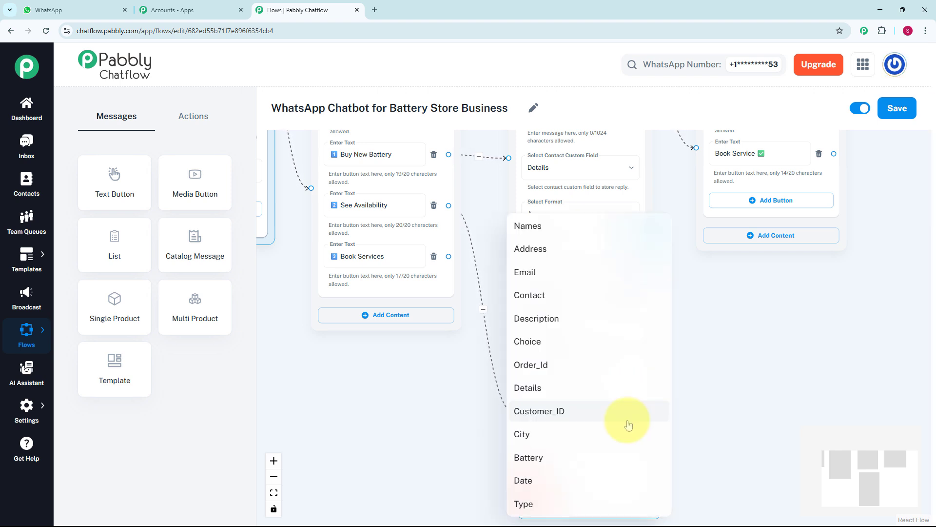
click(578, 453)
click(581, 468)
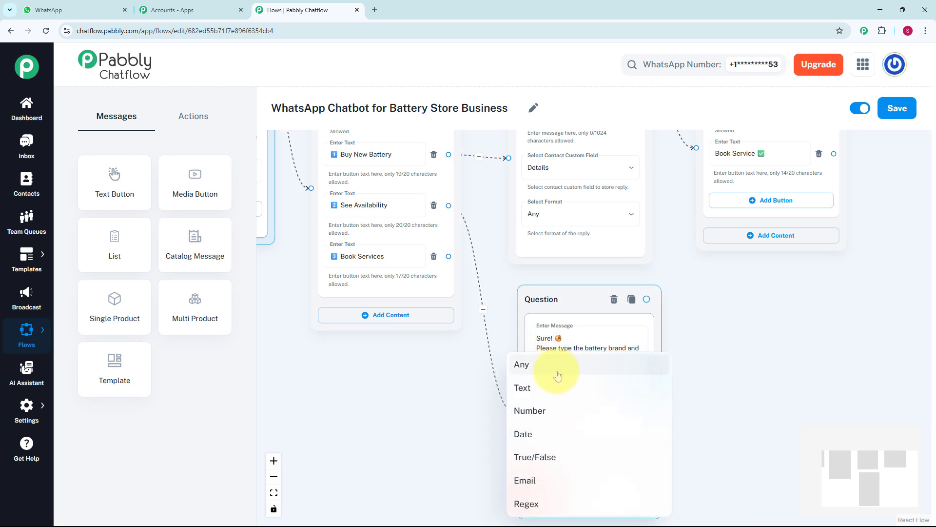
click(557, 375)
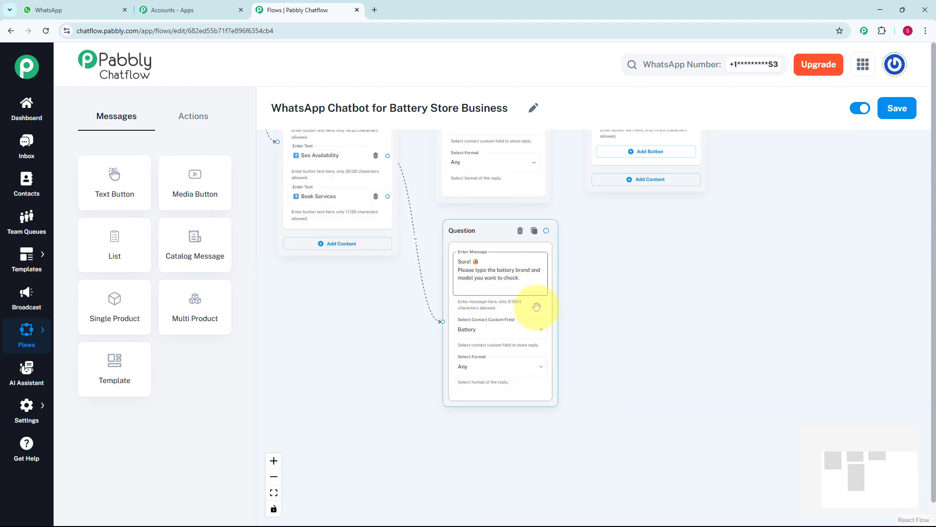
- Connect a Text + Button message to the availability question with the text "✅ *Yes, it's Available in stock!*"
scroll(579, 322, up, 1)
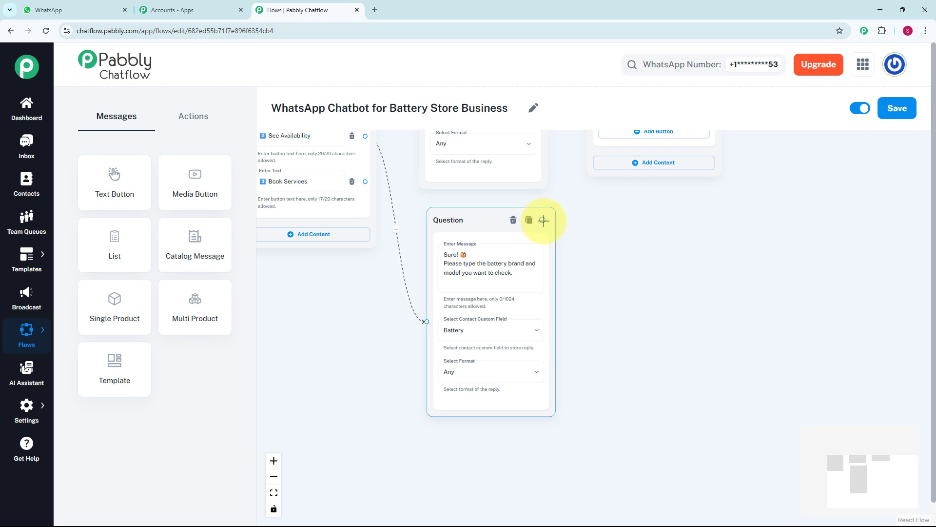
drag(543, 220, 621, 292)
scroll(623, 293, up, 2)
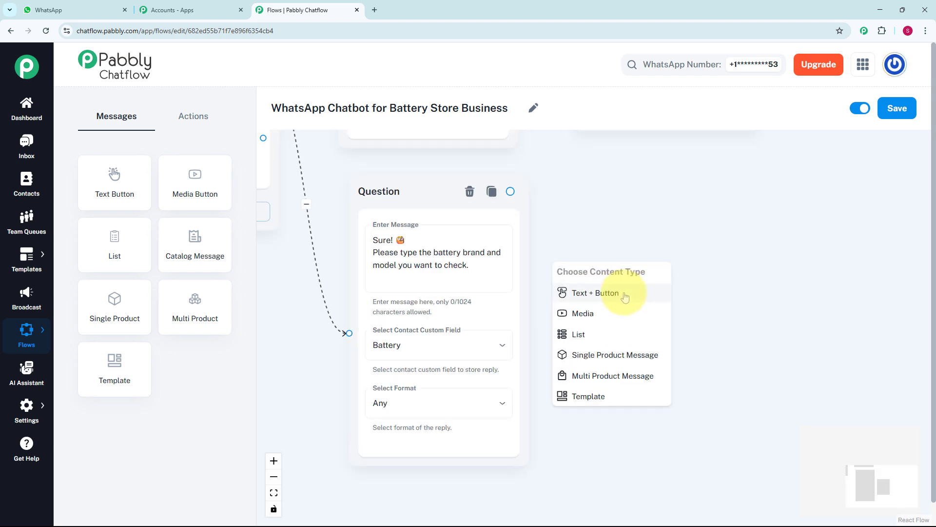
click(624, 295)
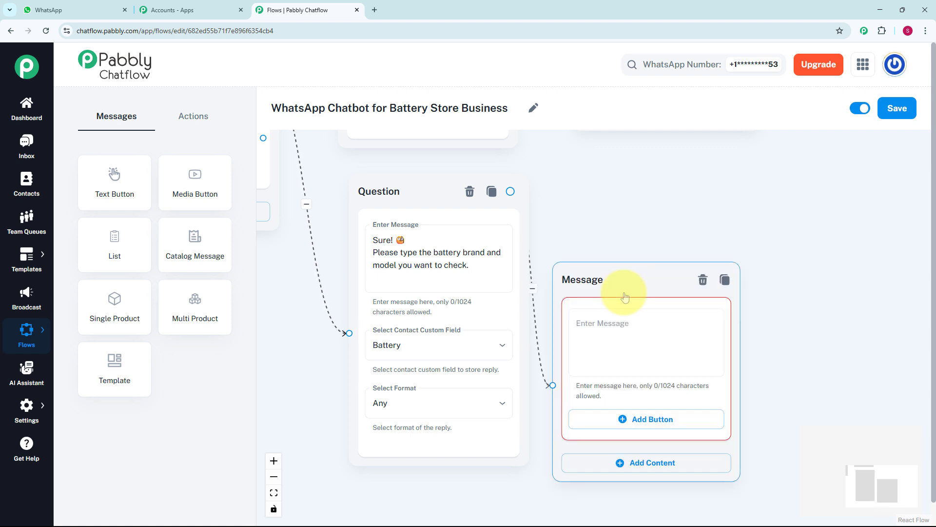
text(✅ *Yes, it's Available in stock!*)
scroll(642, 267, down, 2)
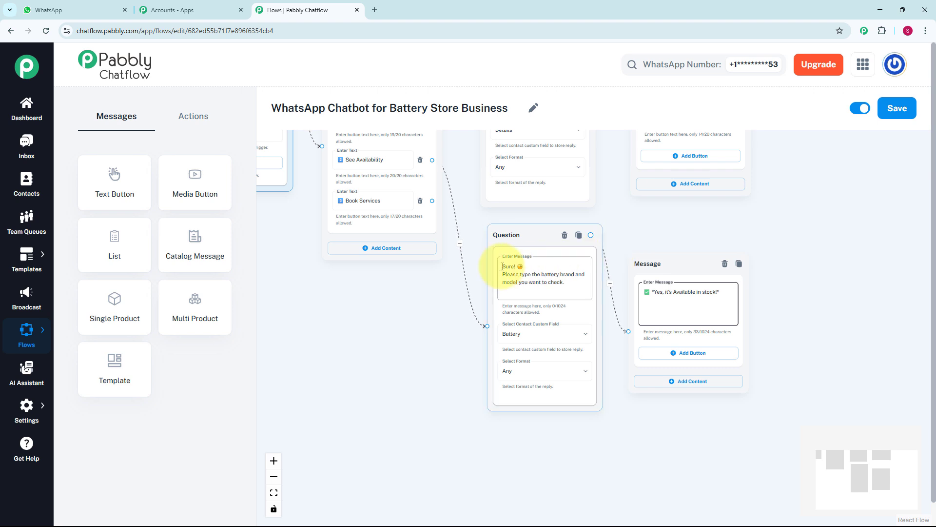
- Add another Ask Question node below the availability question and connect the Book Services button to it
drag(426, 292, 433, 301)
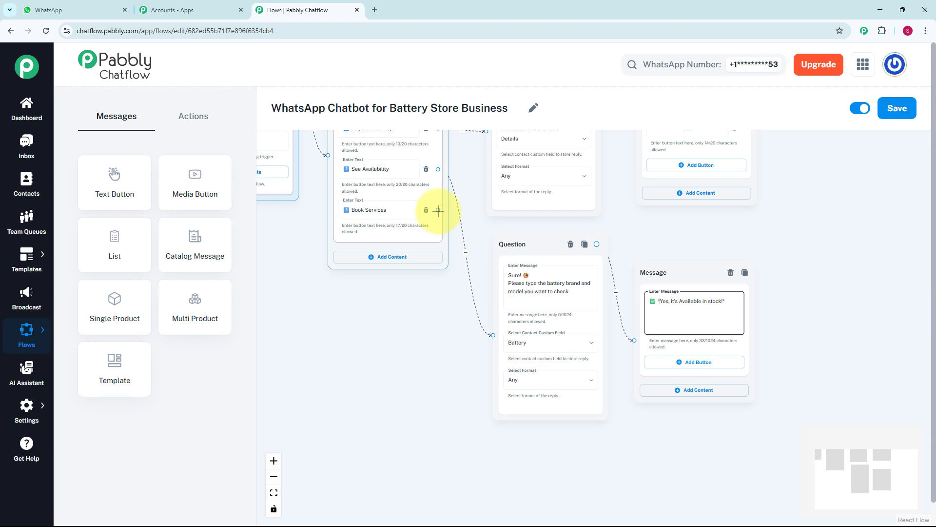
drag(437, 210, 259, 190)
click(197, 116)
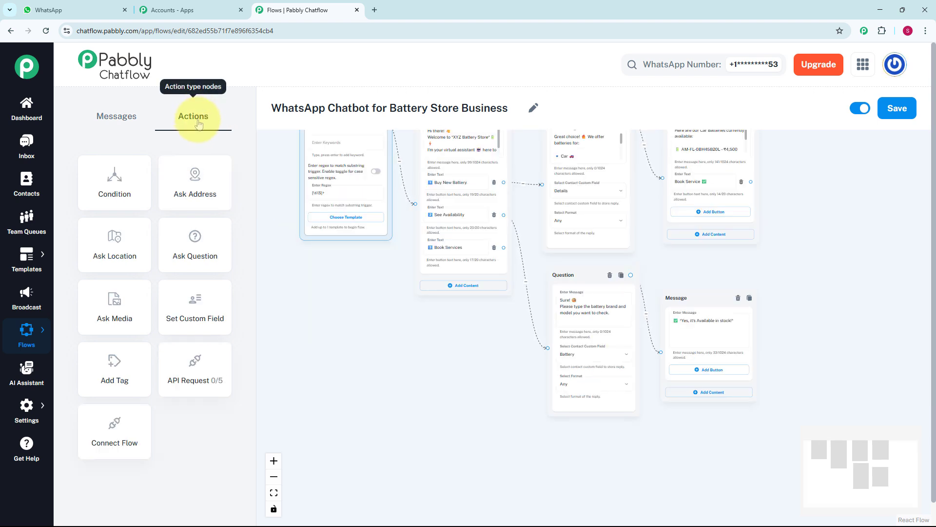
click(226, 243)
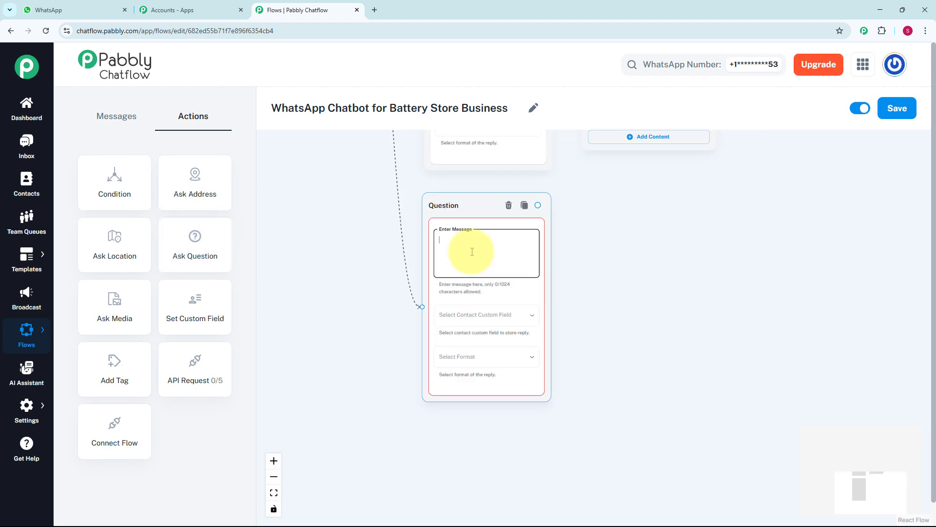
- Fill the booking question with the prompt for Location, Preferred Date, Time Slot and Phone Number, storing replies in Description with format Any
key(ctrl+v)
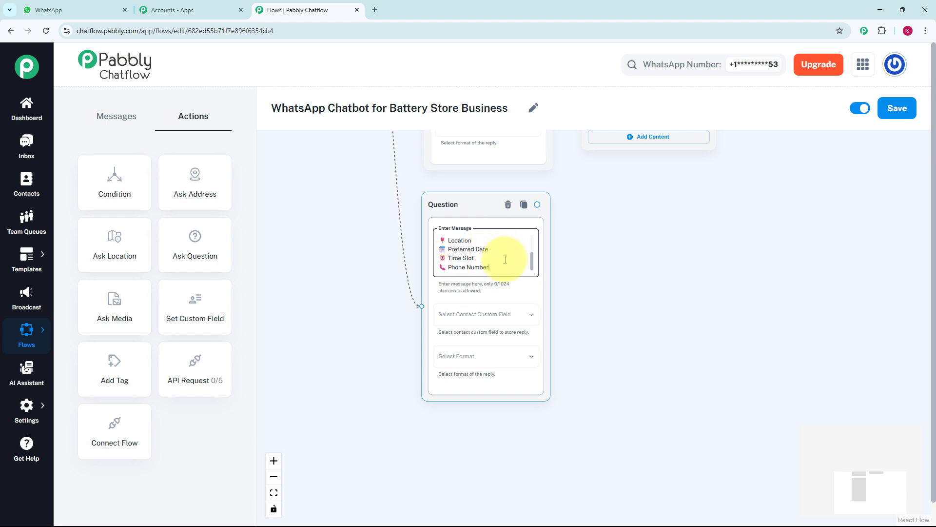
click(527, 315)
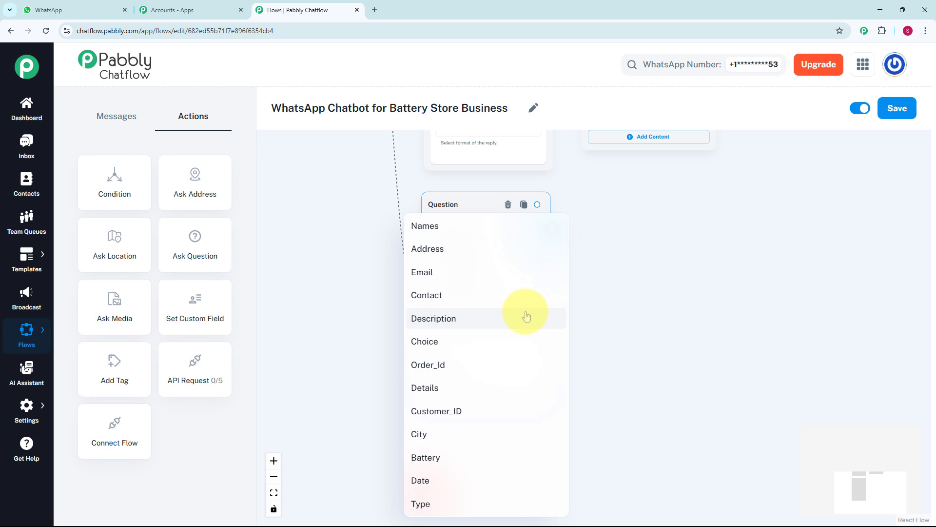
click(527, 316)
click(508, 358)
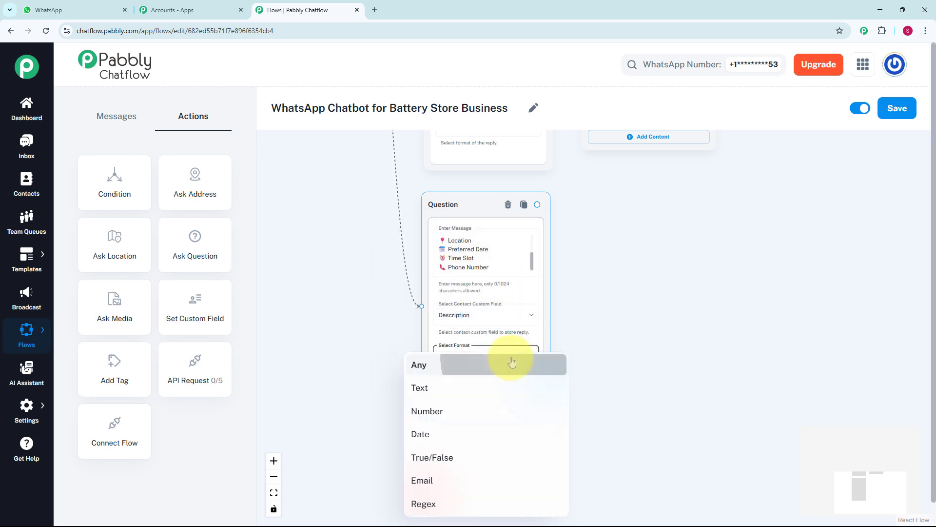
click(511, 363)
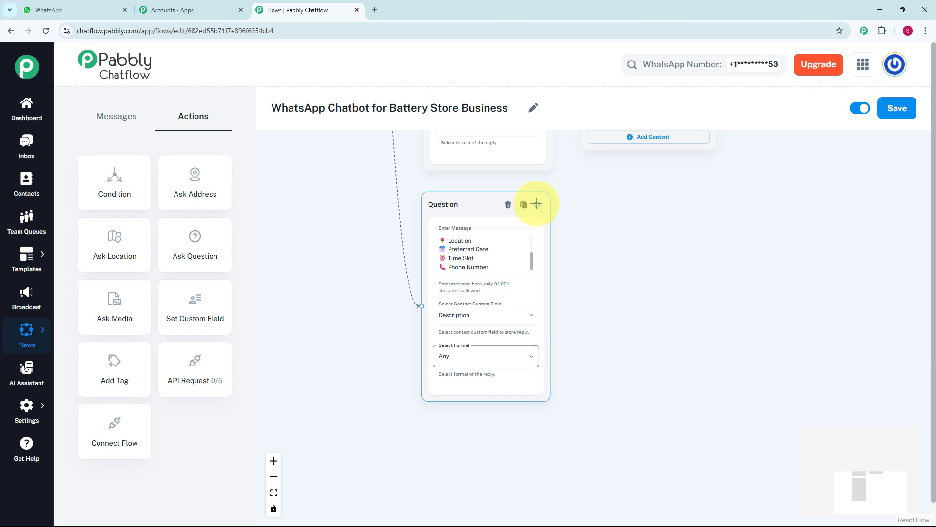
- Connect a Text + Button message to the booking question with the text "Thanks! Our technician will contact you shortly for confirmation."
drag(537, 204, 612, 261)
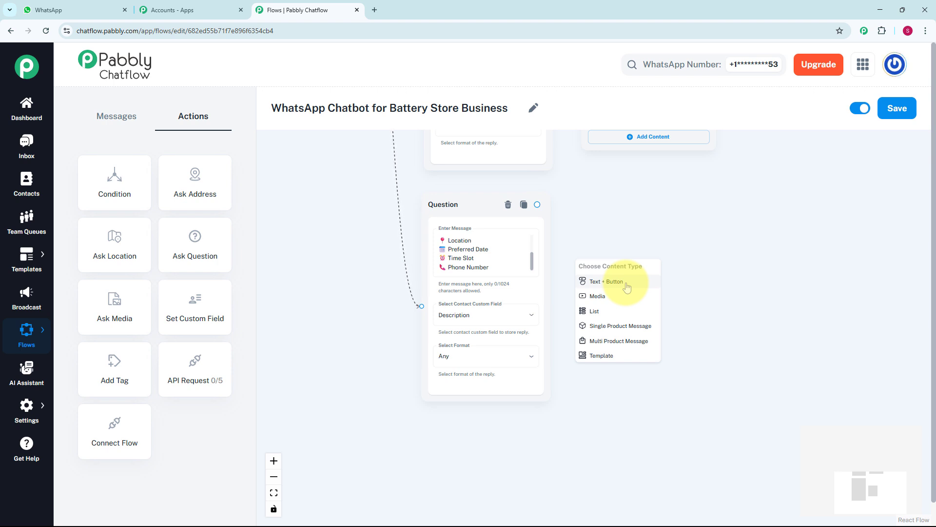
click(606, 282)
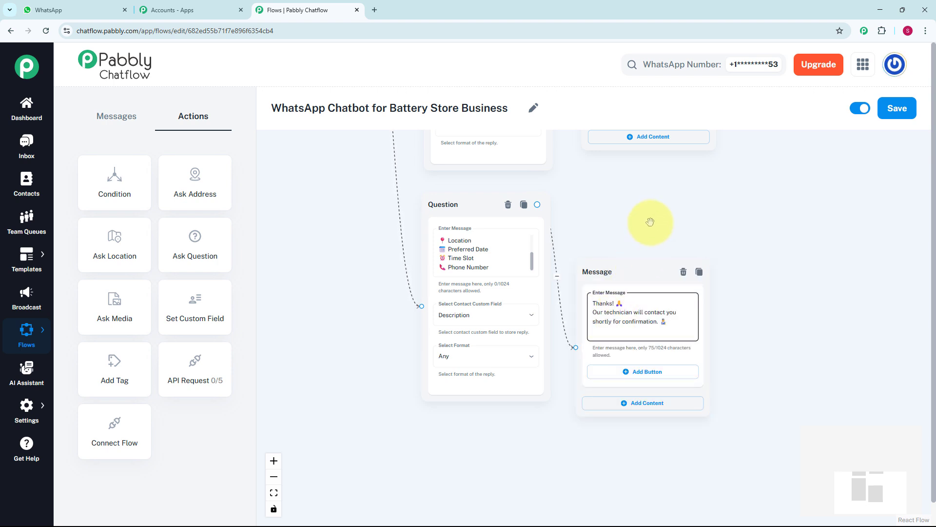
- Link the car batteries message's Book Service button to the booking question and save the flow
scroll(651, 222, down, 3)
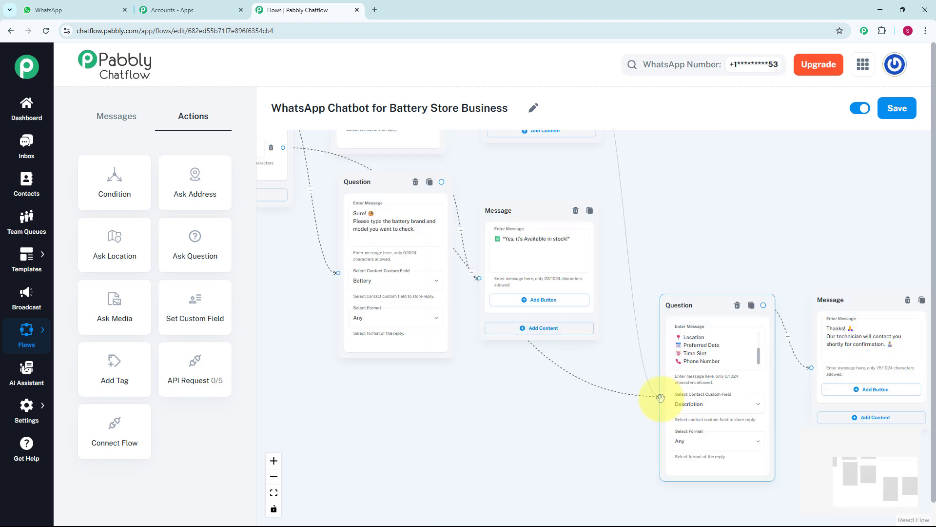
scroll(746, 227, down, 5)
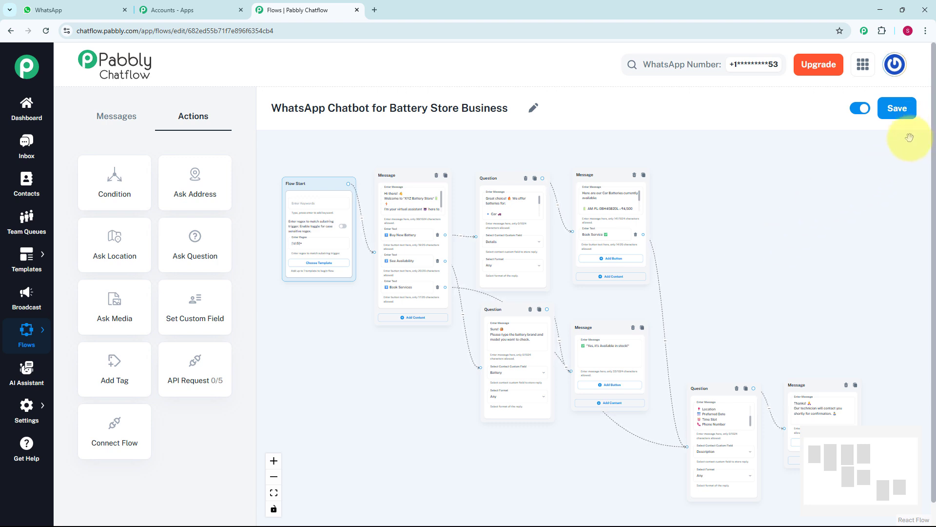
click(908, 117)
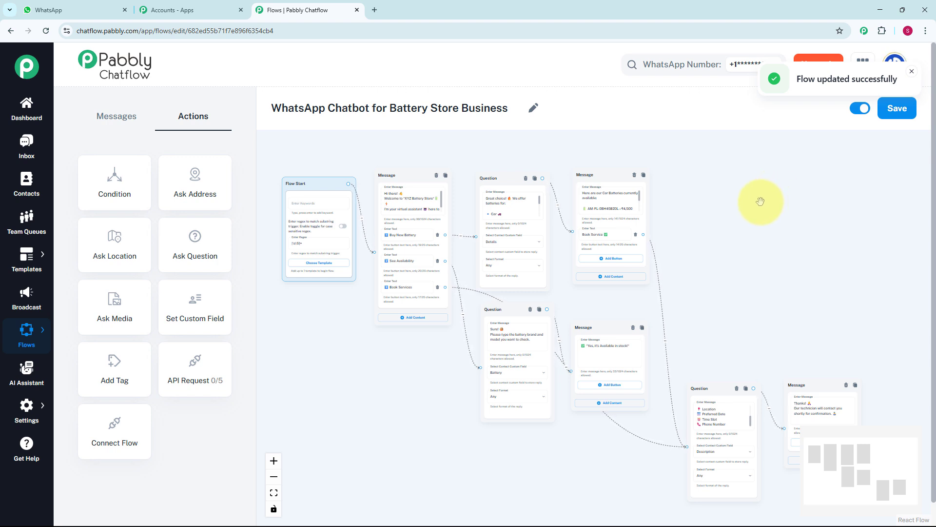
- Open the most recent conversation in the Inbox and review the chatbot's replies from the "Hello" message through the Buy New Battery branch
click(26, 147)
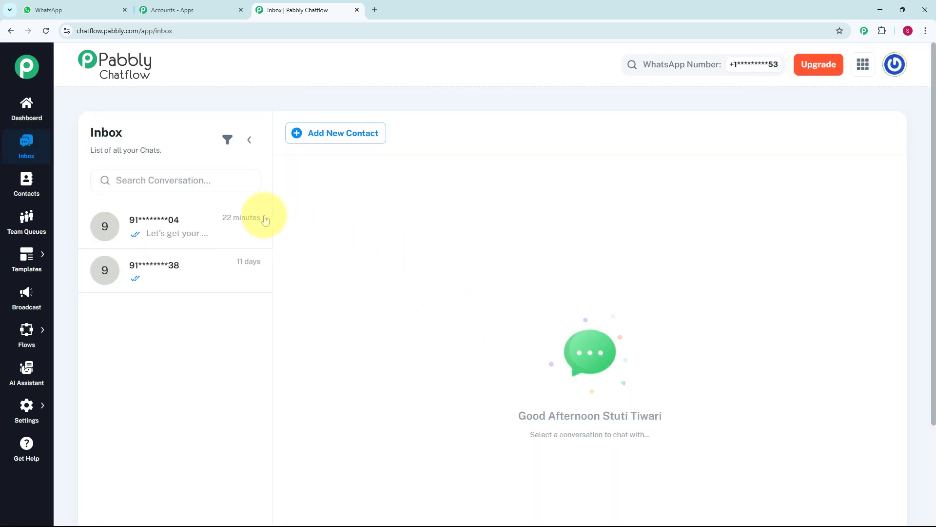
click(241, 229)
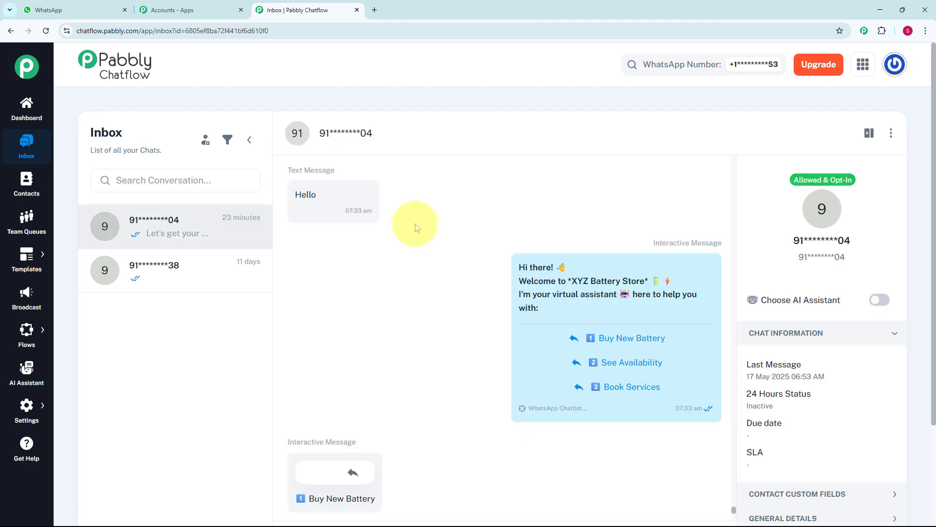
mouse_move(554, 395)
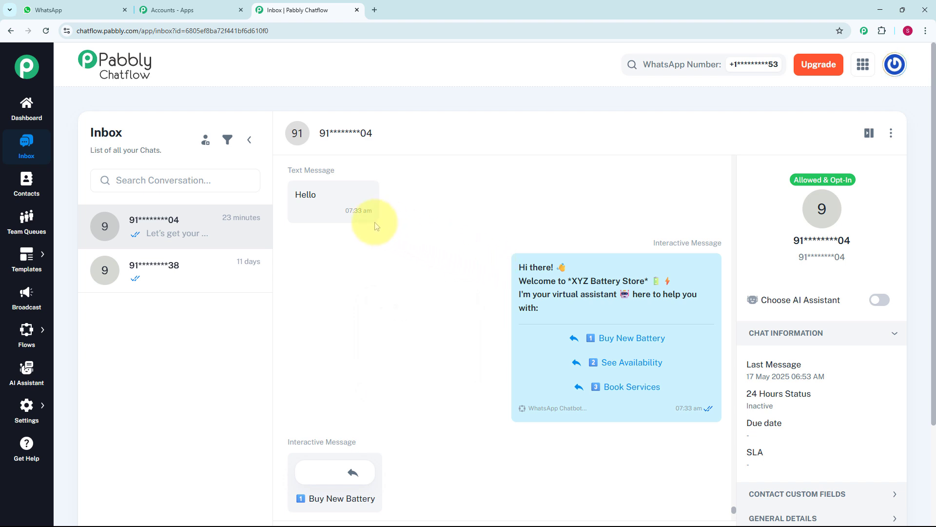
mouse_move(498, 280)
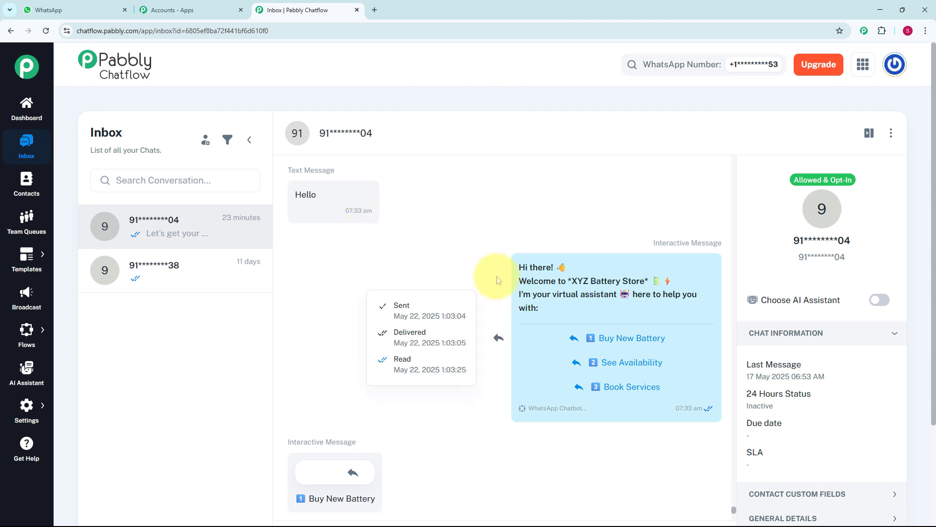
scroll(497, 278, down, 5)
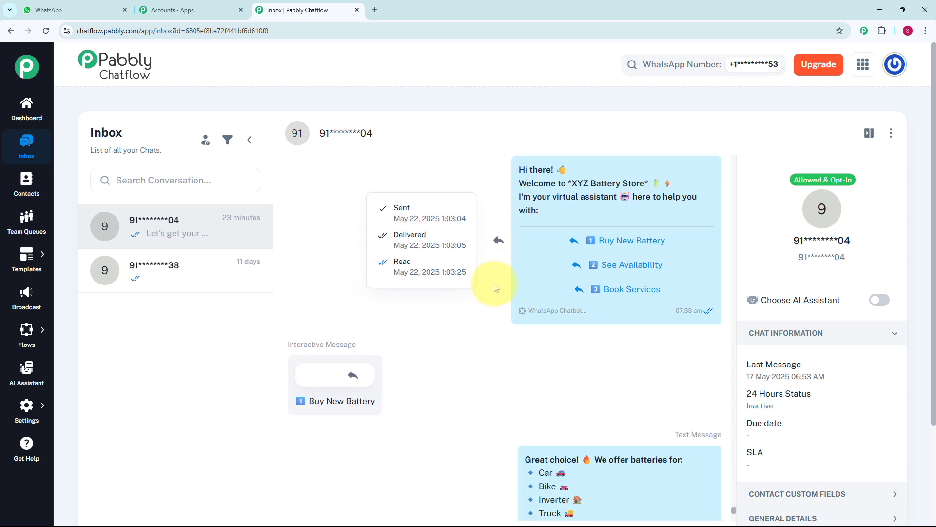